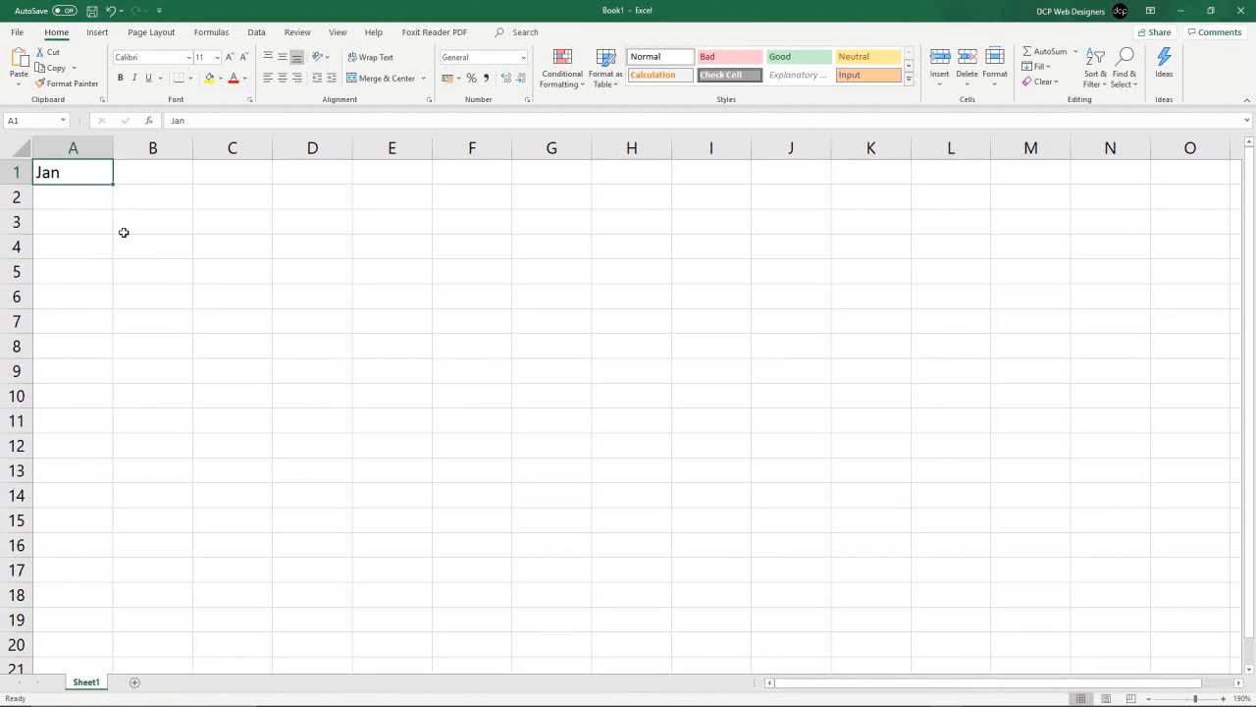
- Autofill the month names from Jan in A1 down column A to Dec in A12
scroll(123, 232, "up", 6)
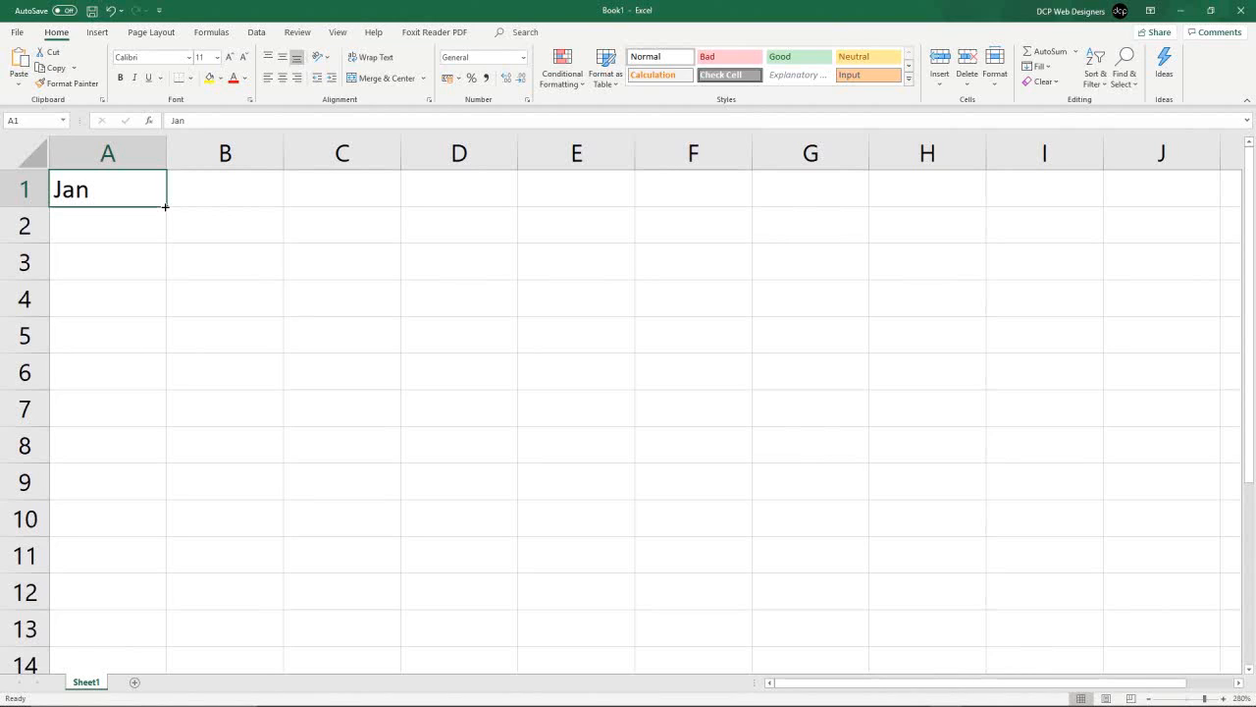
left_click_drag(165, 206, 126, 618)
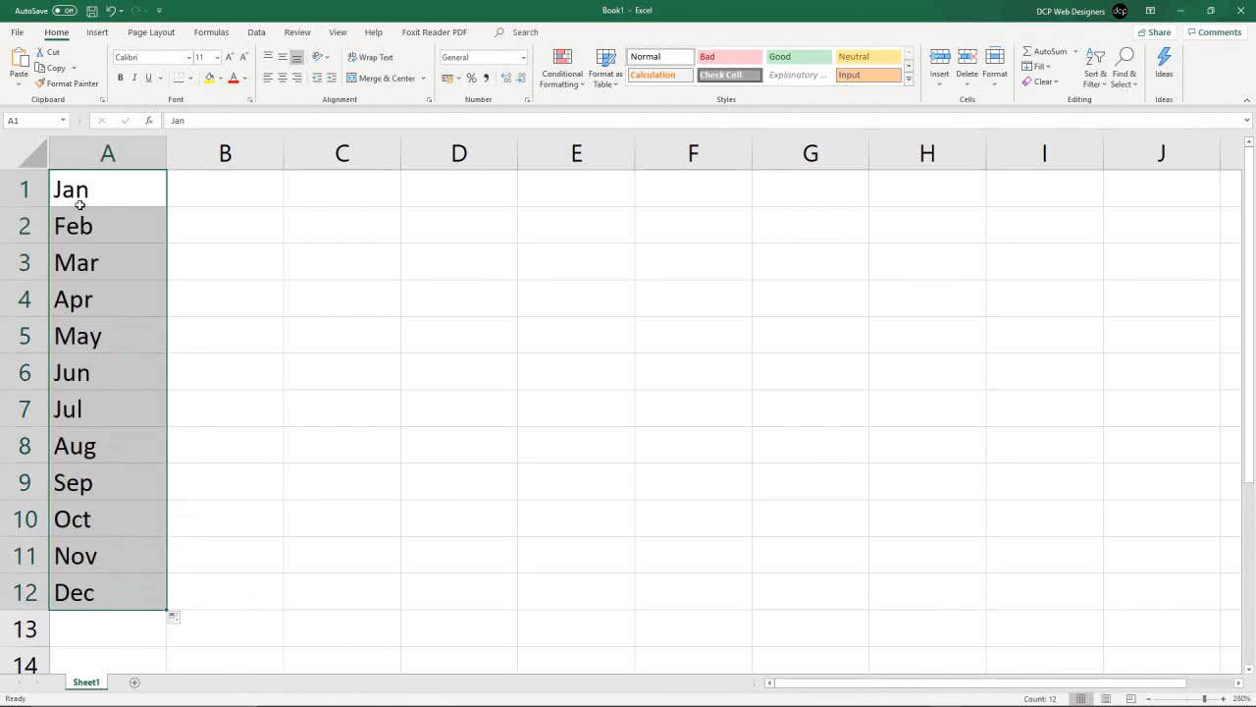
left_click_drag(98, 519, 104, 555)
left_click(98, 262)
left_click_drag(92, 187, 90, 609)
- Enter the date 01/01/2019 in cell B1
left_click(197, 185)
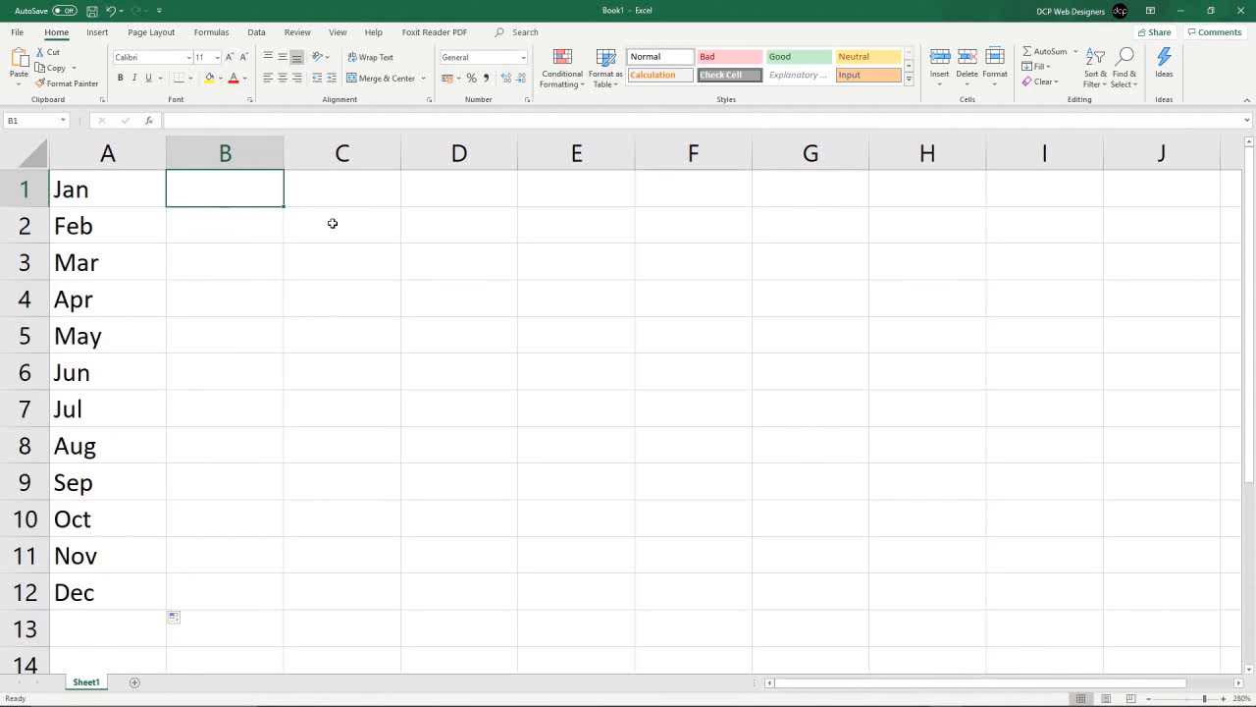
type("01/01/2019")
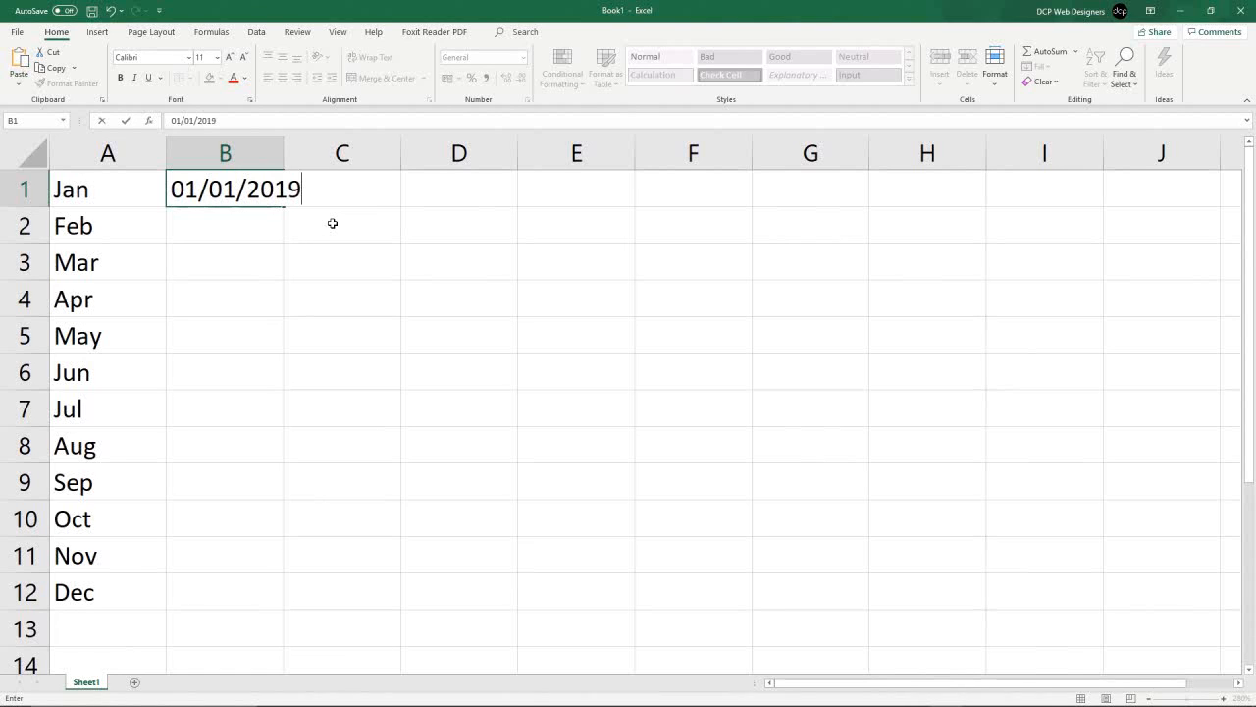
left_click(330, 248)
left_click(225, 188)
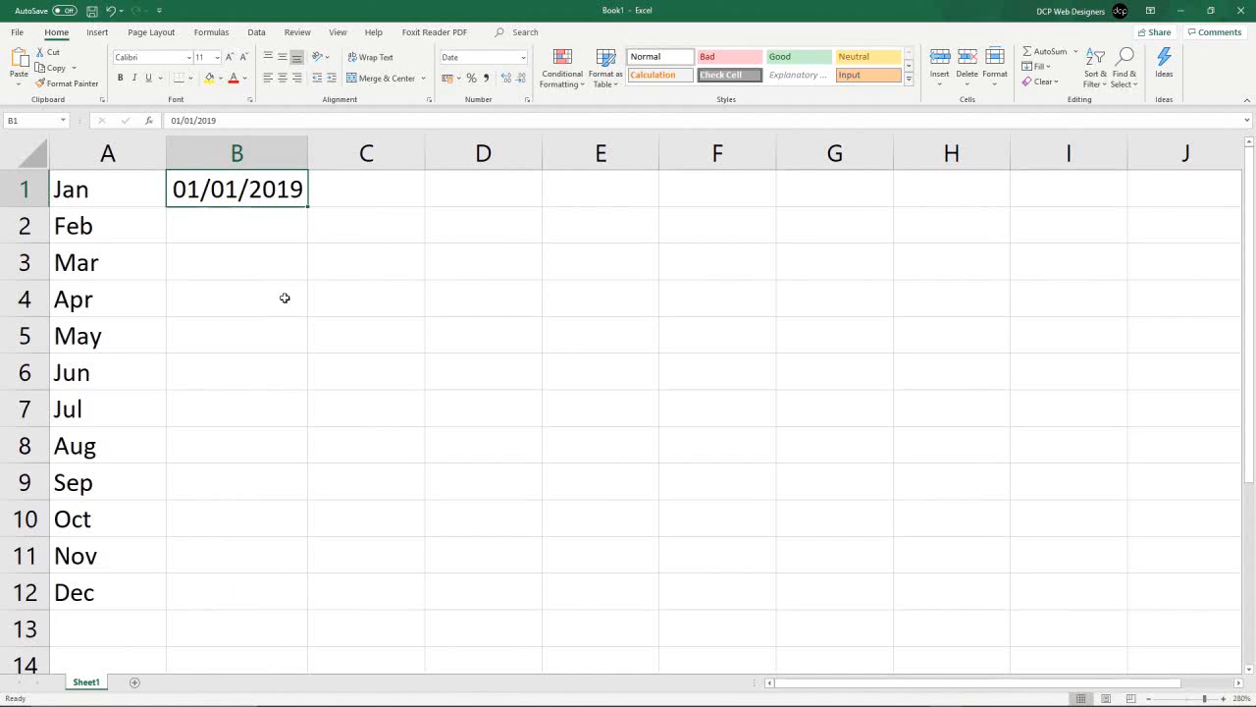
- Autofill the date in B1 down column B as a daily series to row 29
left_click_drag(307, 204, 297, 612)
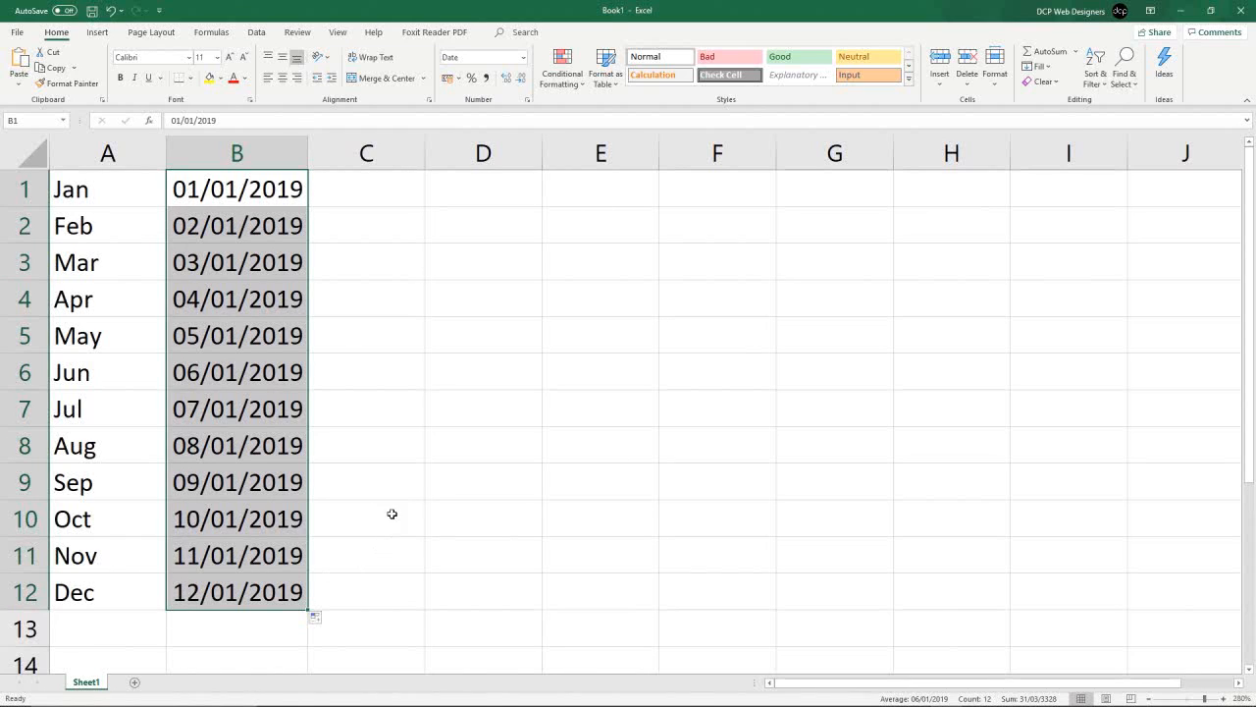
scroll(406, 503, "down", 7)
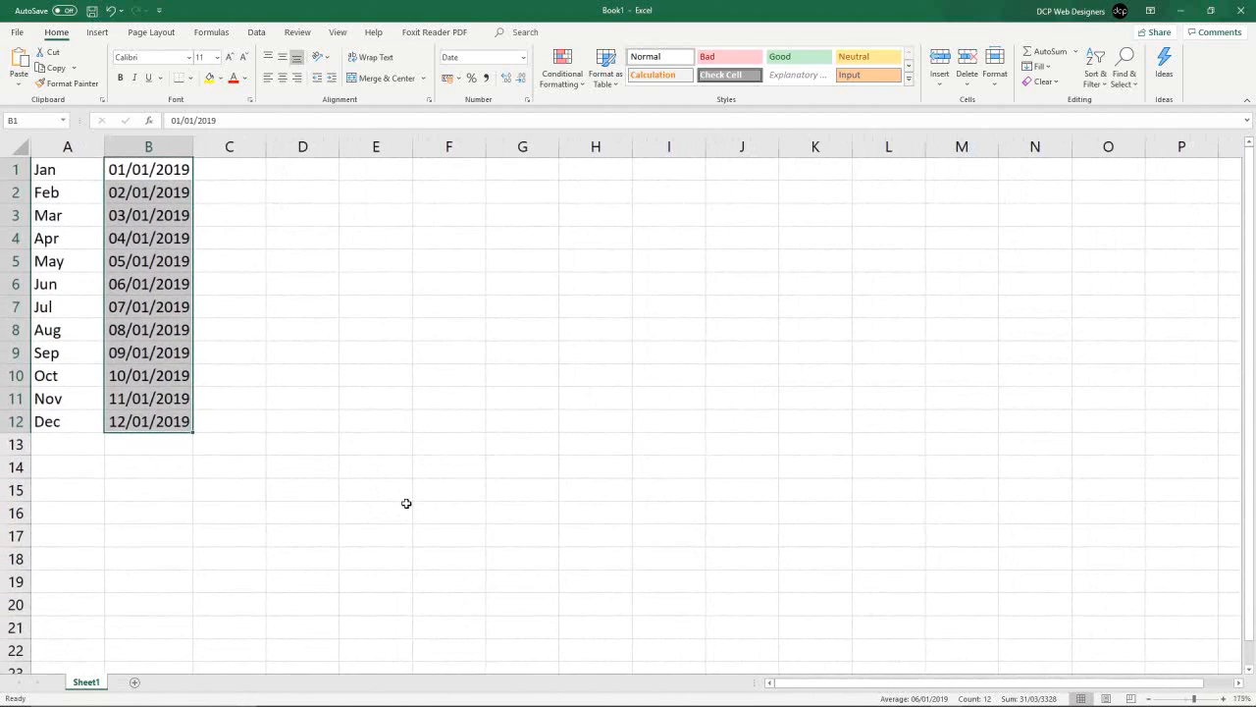
scroll(266, 511, "down", 3)
left_click_drag(192, 225, 198, 616)
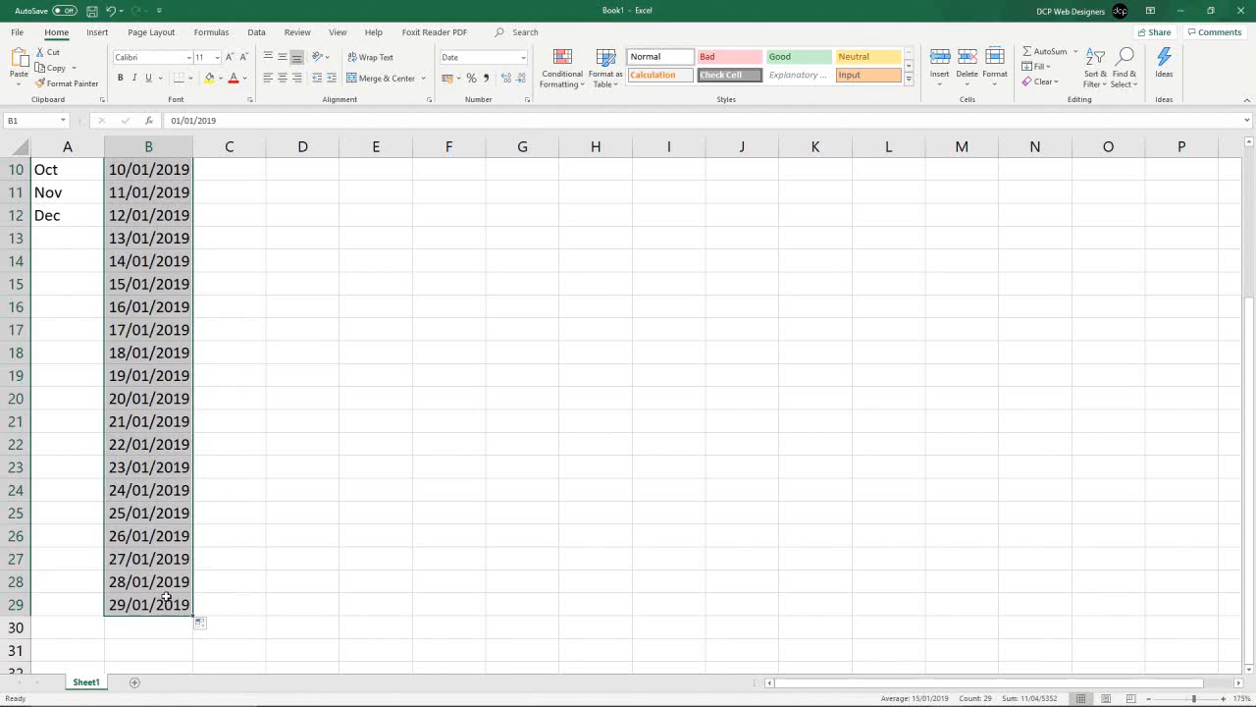
- Move the date block down one row and extend the series to 01/02/2019 in row 33
scroll(168, 596, "down", 2)
left_click_drag(193, 477, 192, 519)
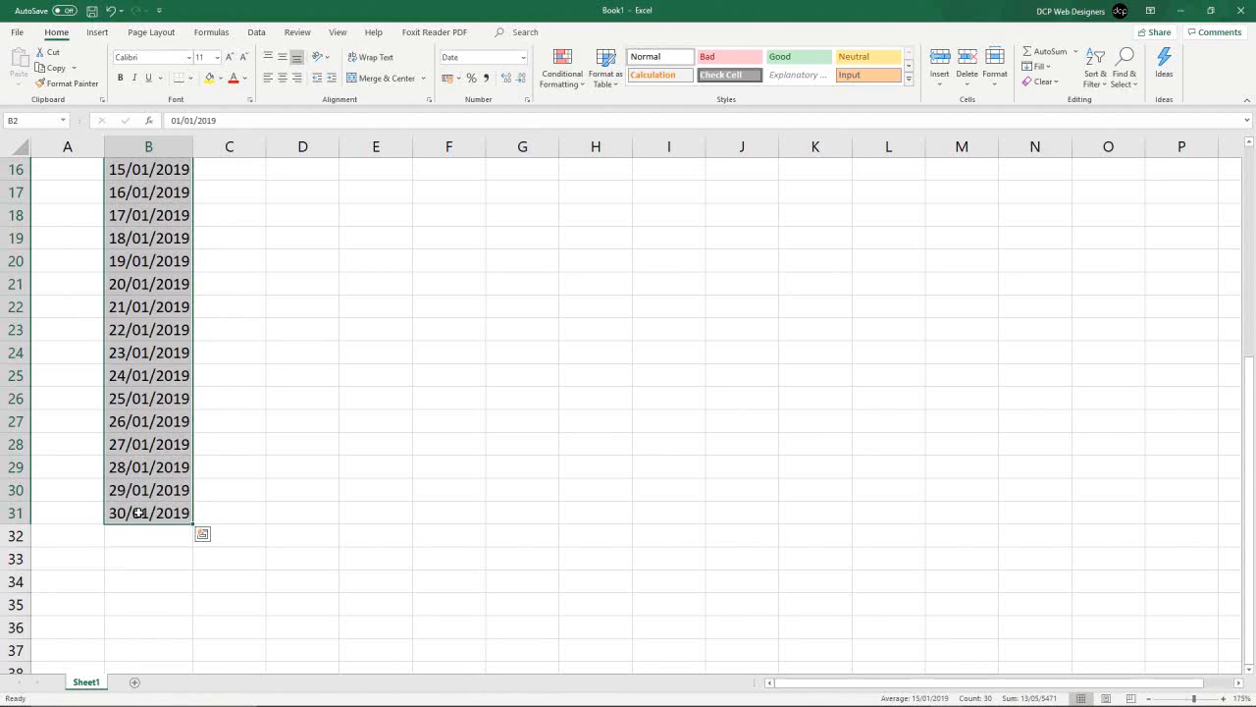
left_click_drag(195, 516, 194, 568)
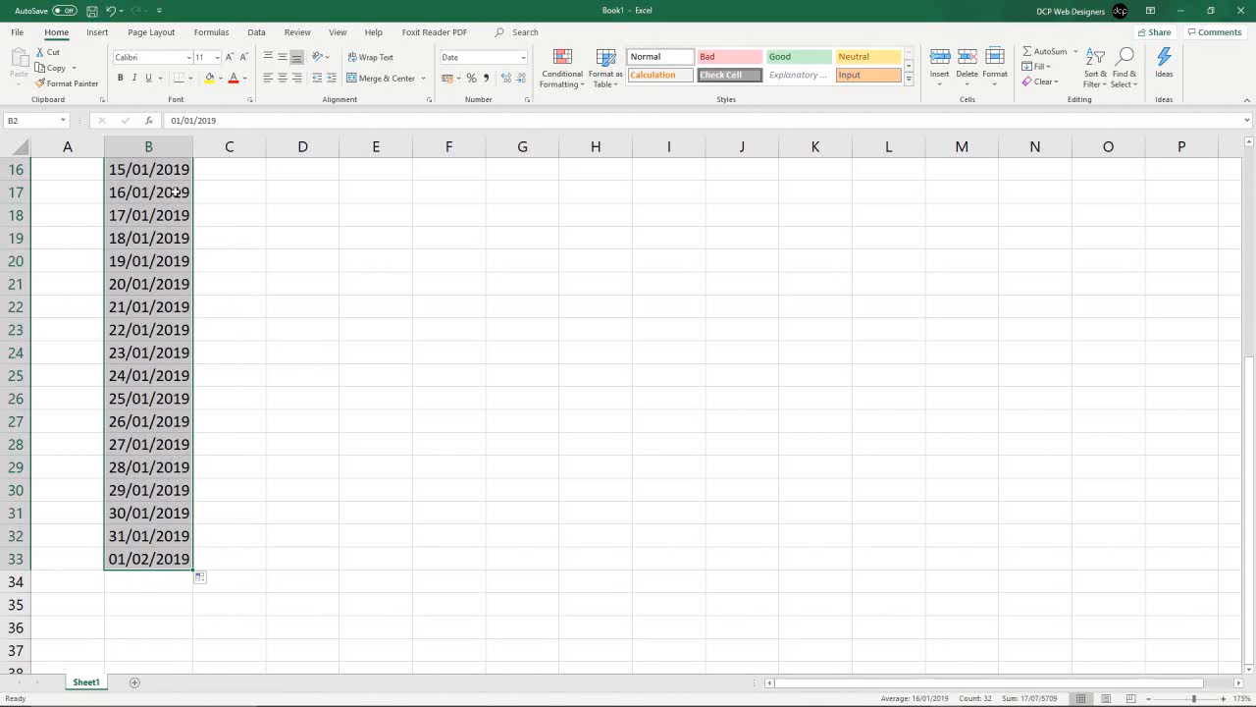
- Extend the daily date series further down column B
scroll(174, 524, "down", 5)
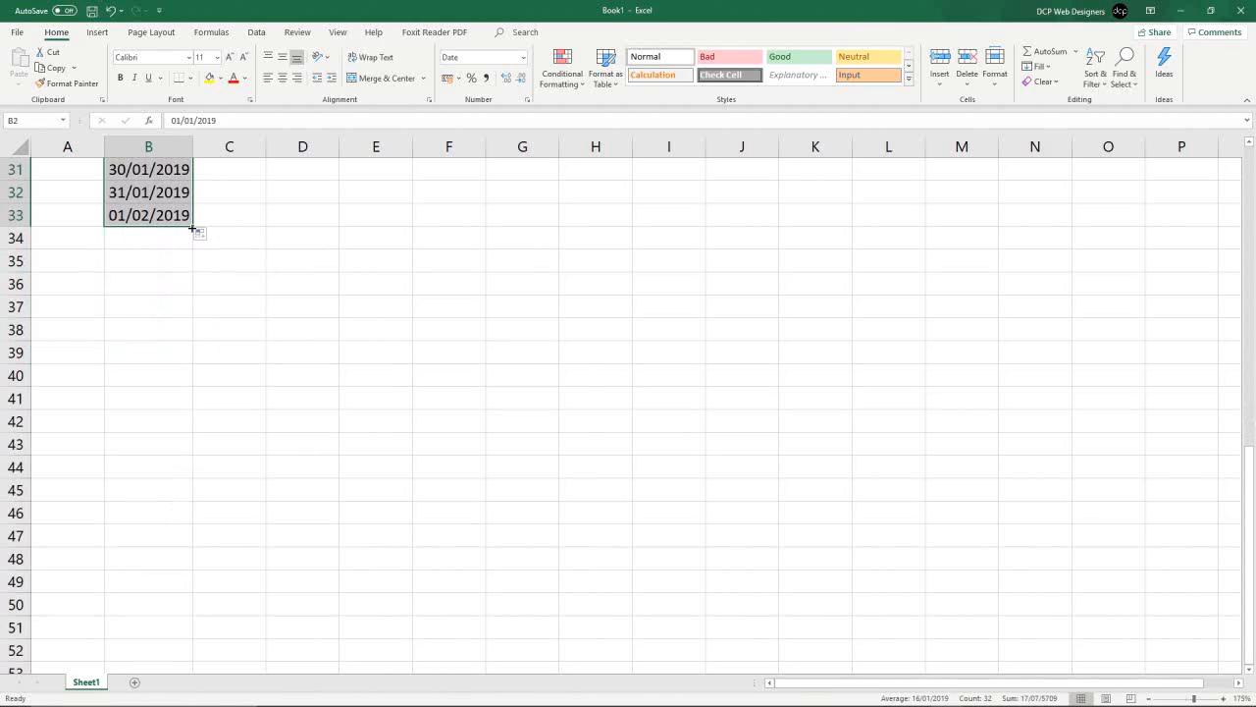
left_click_drag(194, 230, 171, 592)
scroll(175, 556, "down", 3)
left_click_drag(195, 432, 159, 624)
scroll(137, 589, "up", 16)
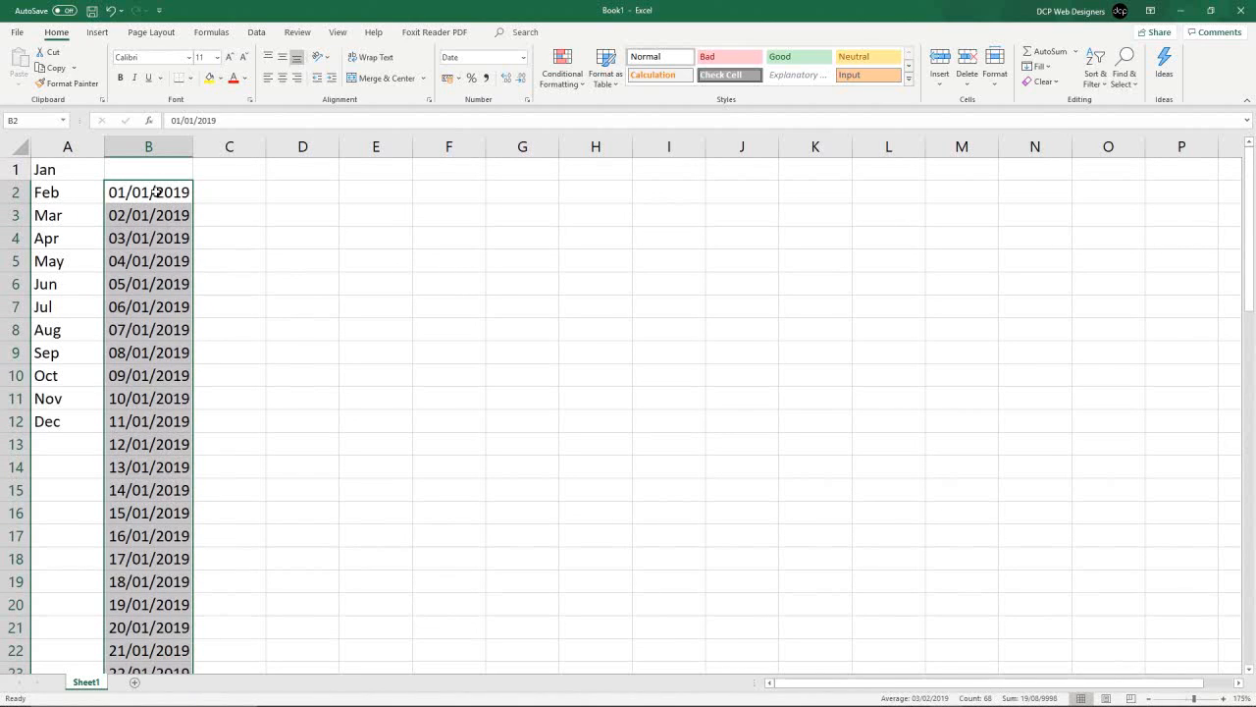
- Copy the date column and paste it starting at cell B1
left_click_drag(155, 193, 157, 425)
key("ctrl+c")
scroll(157, 392, "up", 19)
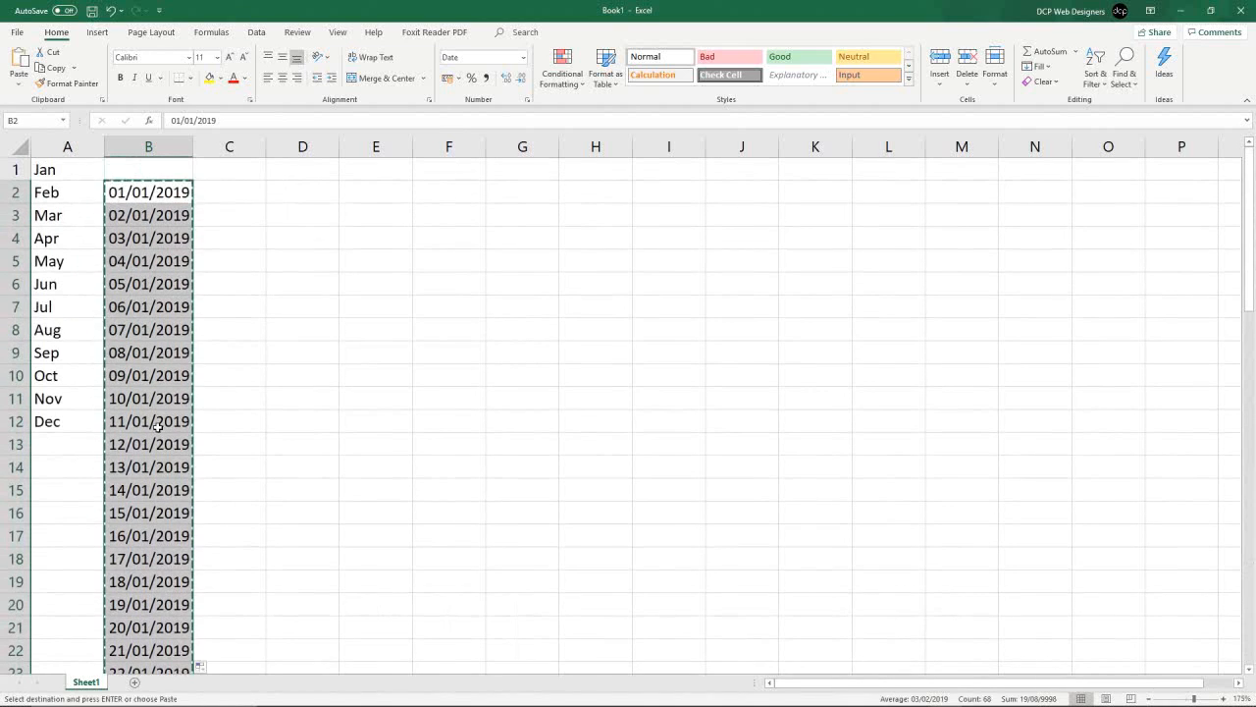
left_click(154, 165)
key("ctrl+v")
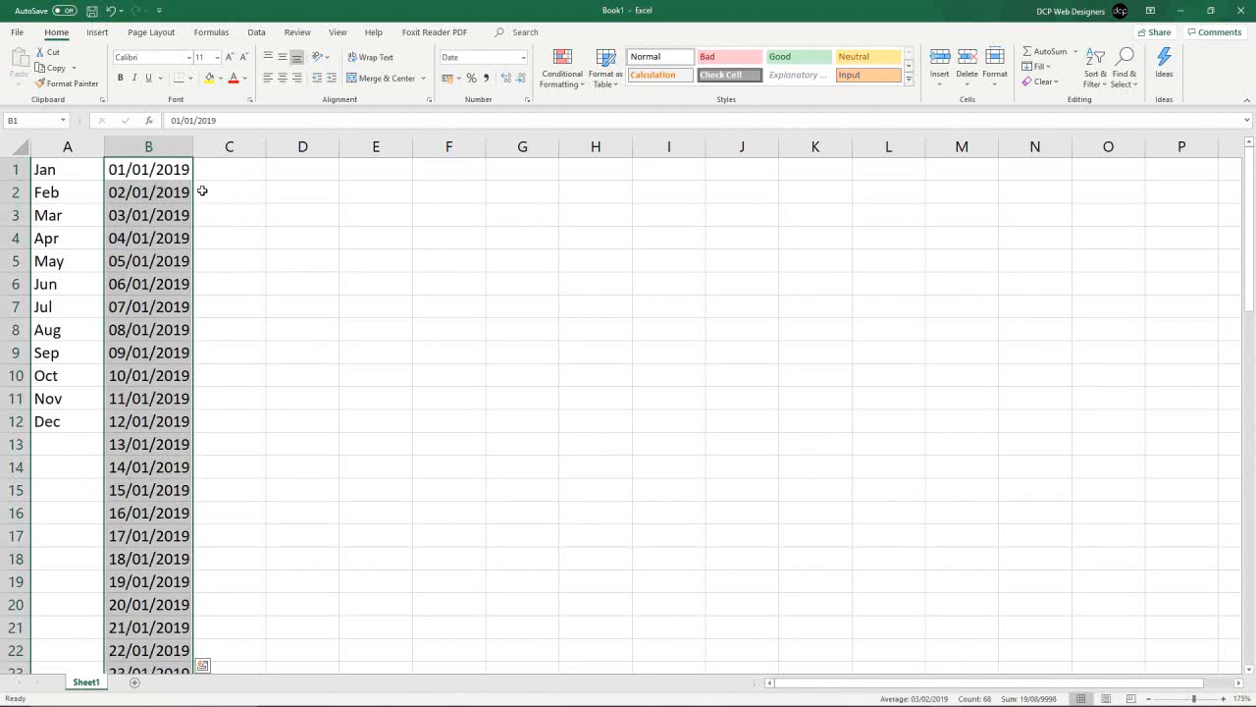
left_click(138, 377)
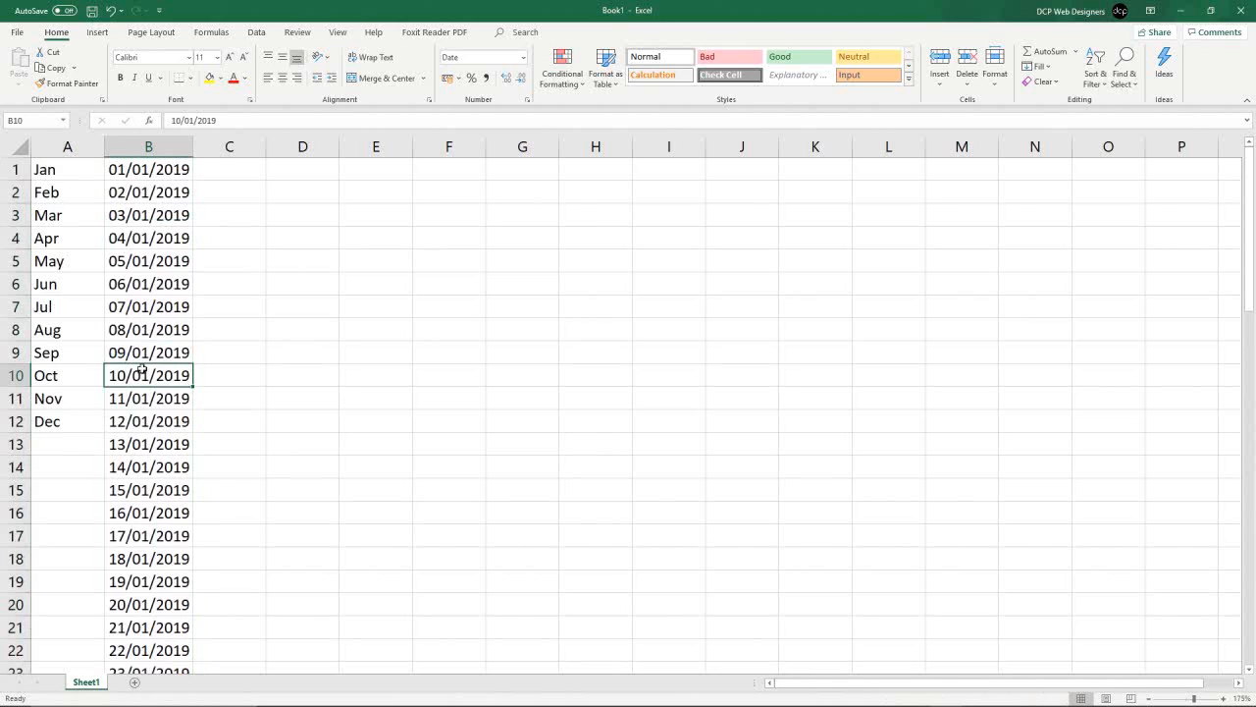
left_click_drag(44, 168, 40, 403)
left_click_drag(148, 169, 147, 375)
left_click(155, 285)
- Enter 1 in cell C1
left_click(230, 164)
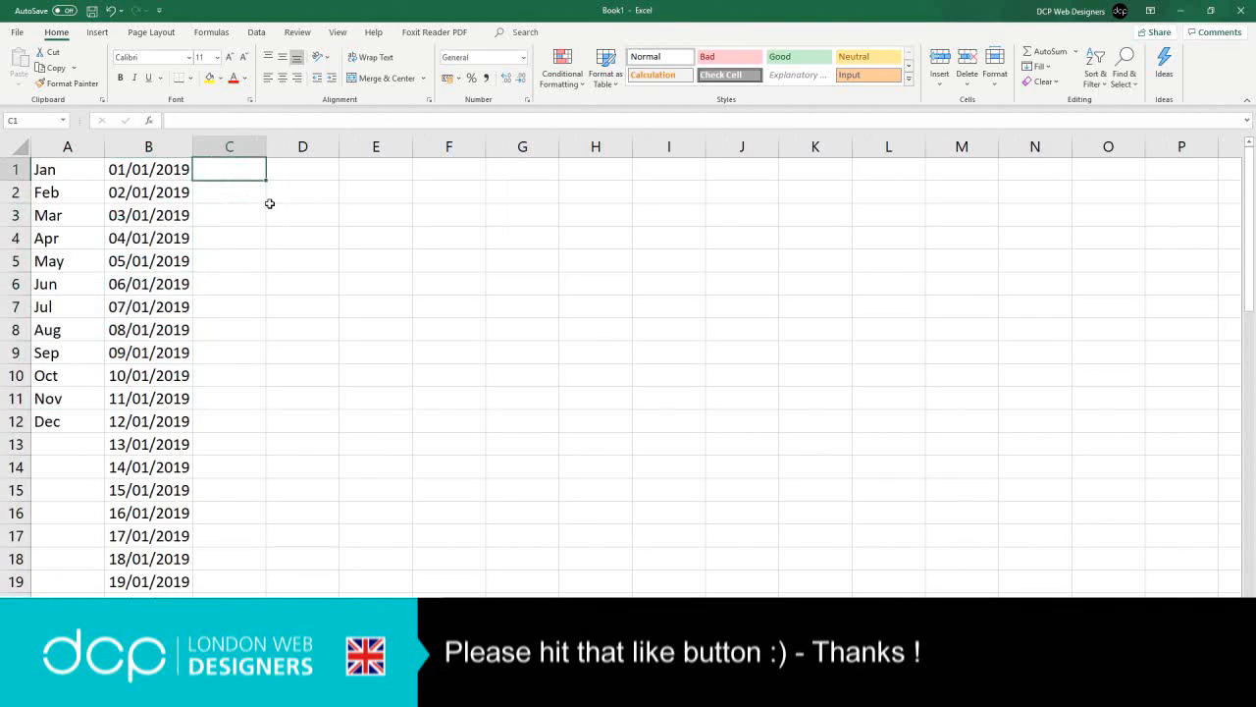
type("1")
left_click(247, 207)
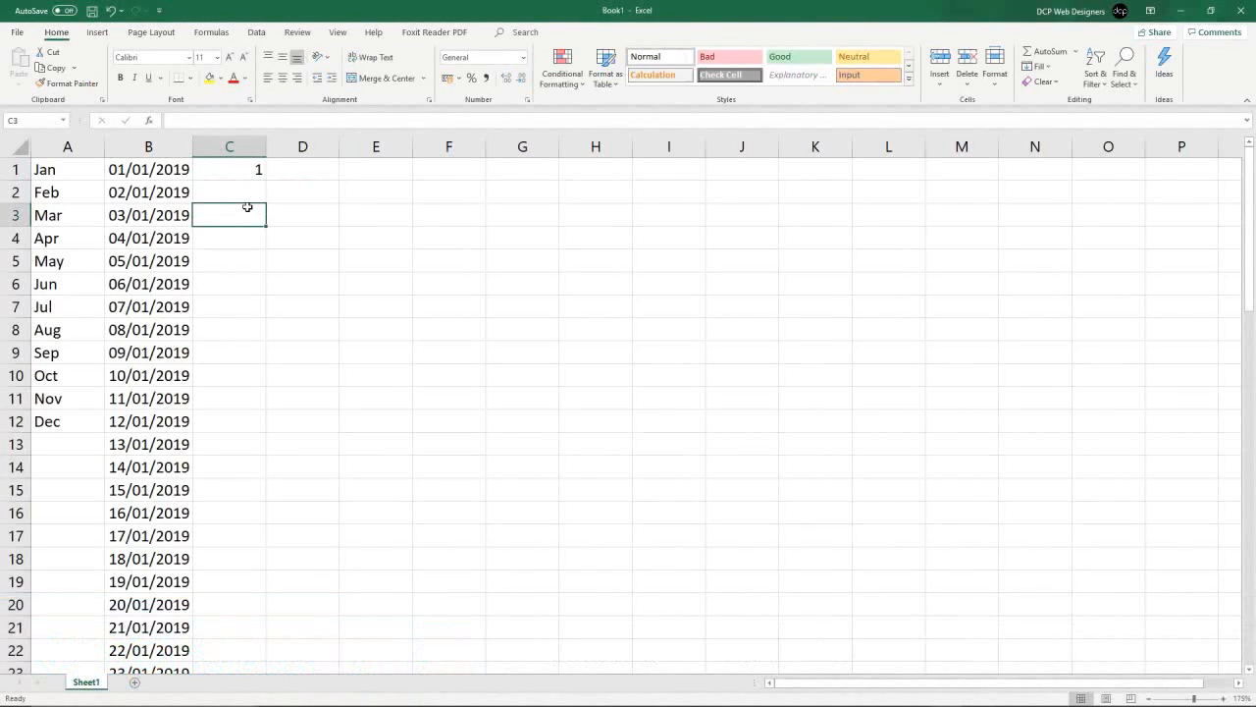
- Autofill C1 down column C as a numbered Fill Series, extending it to row 20
left_click(263, 172)
left_click_drag(265, 179, 245, 506)
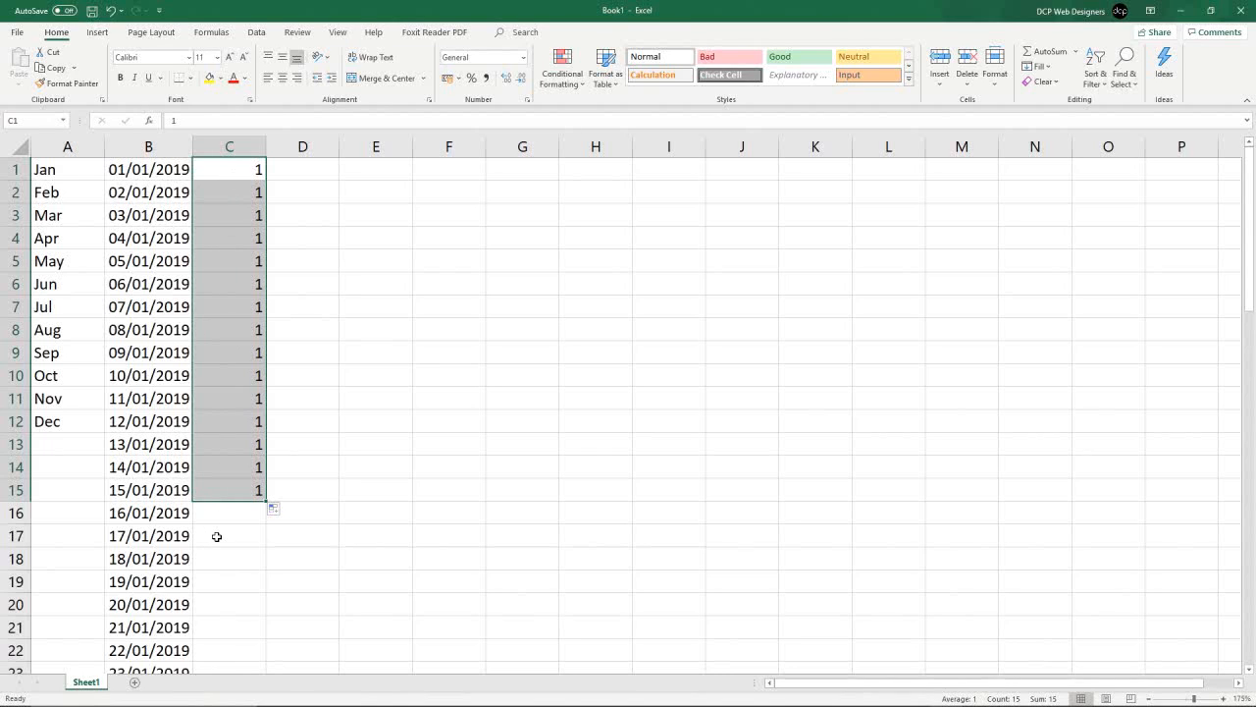
left_click(274, 509)
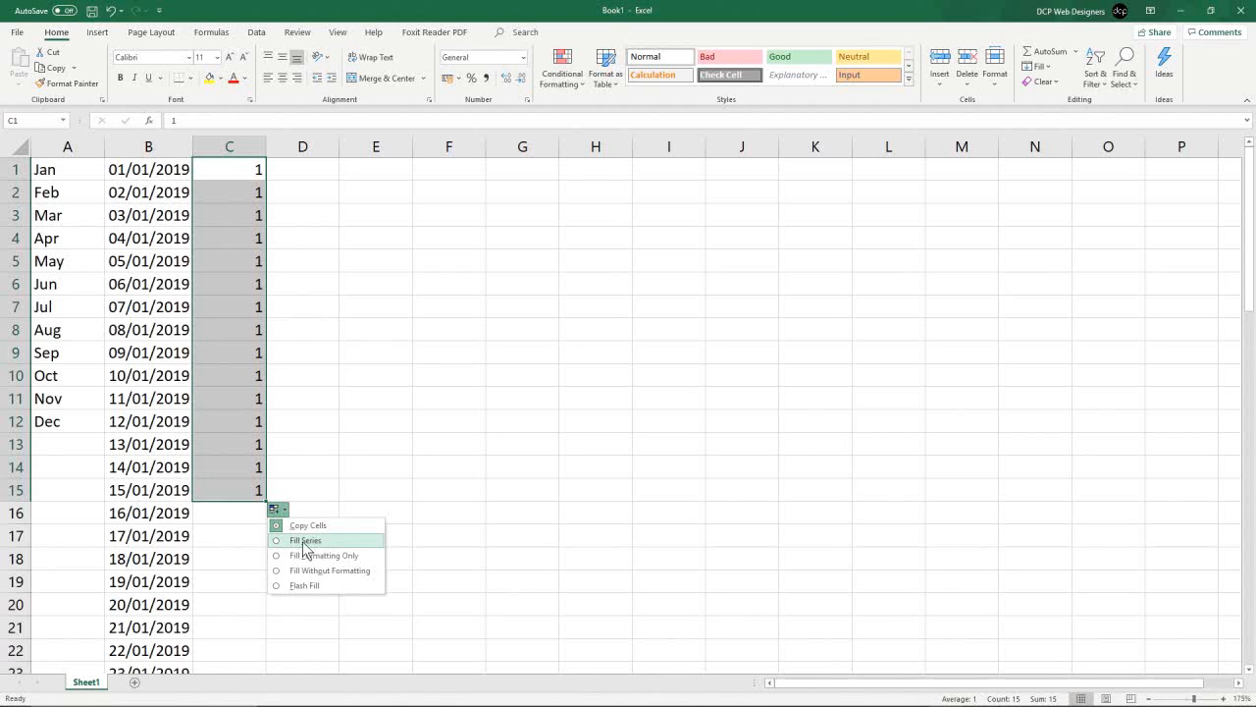
left_click(305, 541)
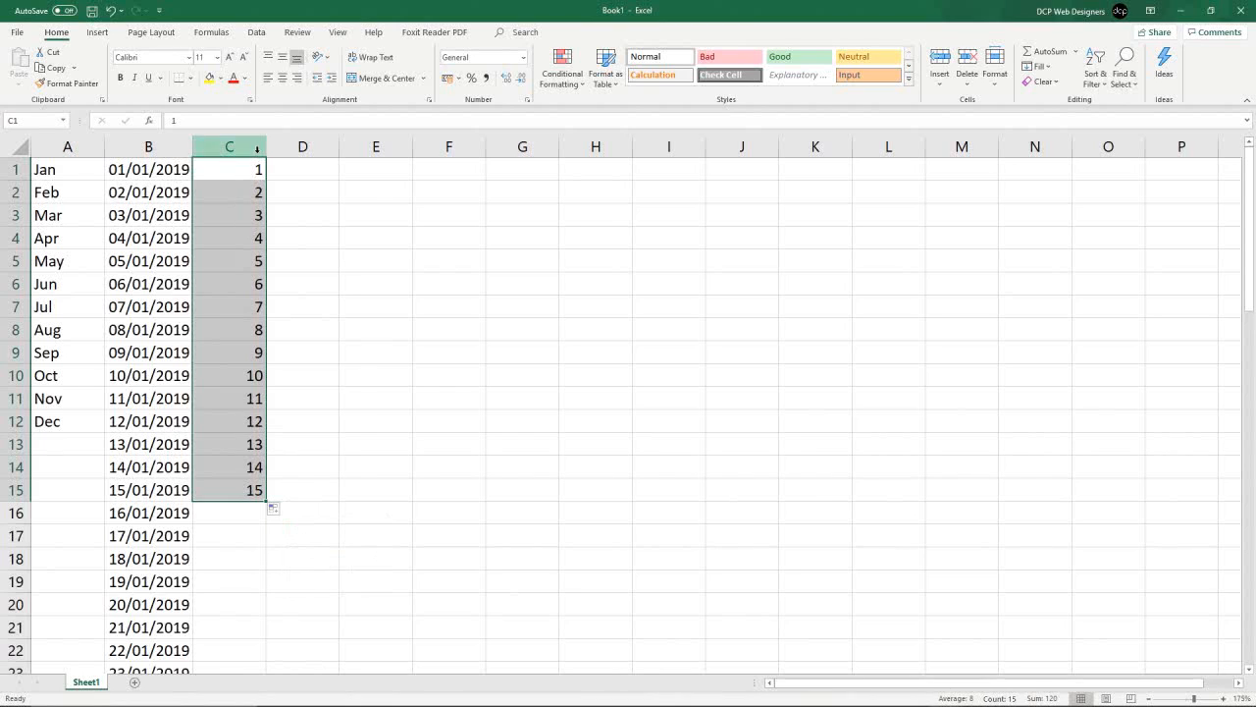
left_click_drag(268, 501, 255, 609)
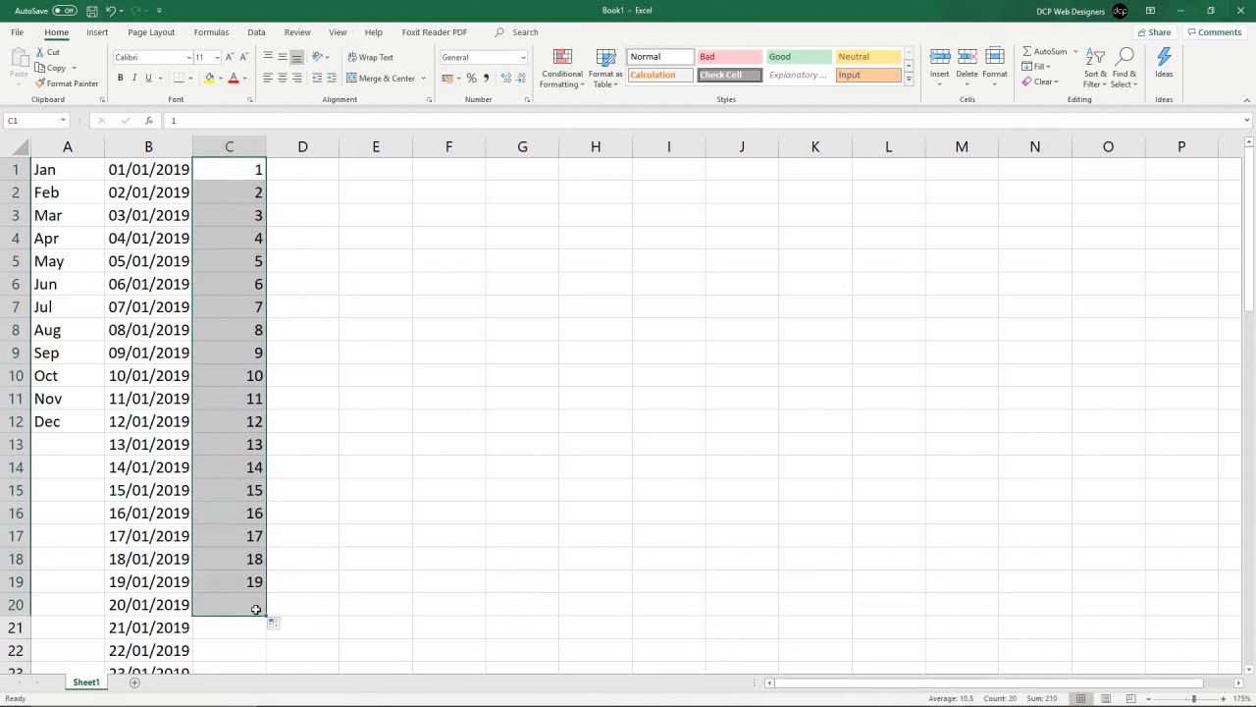
- Enter 1 in cell D1
left_click(309, 168)
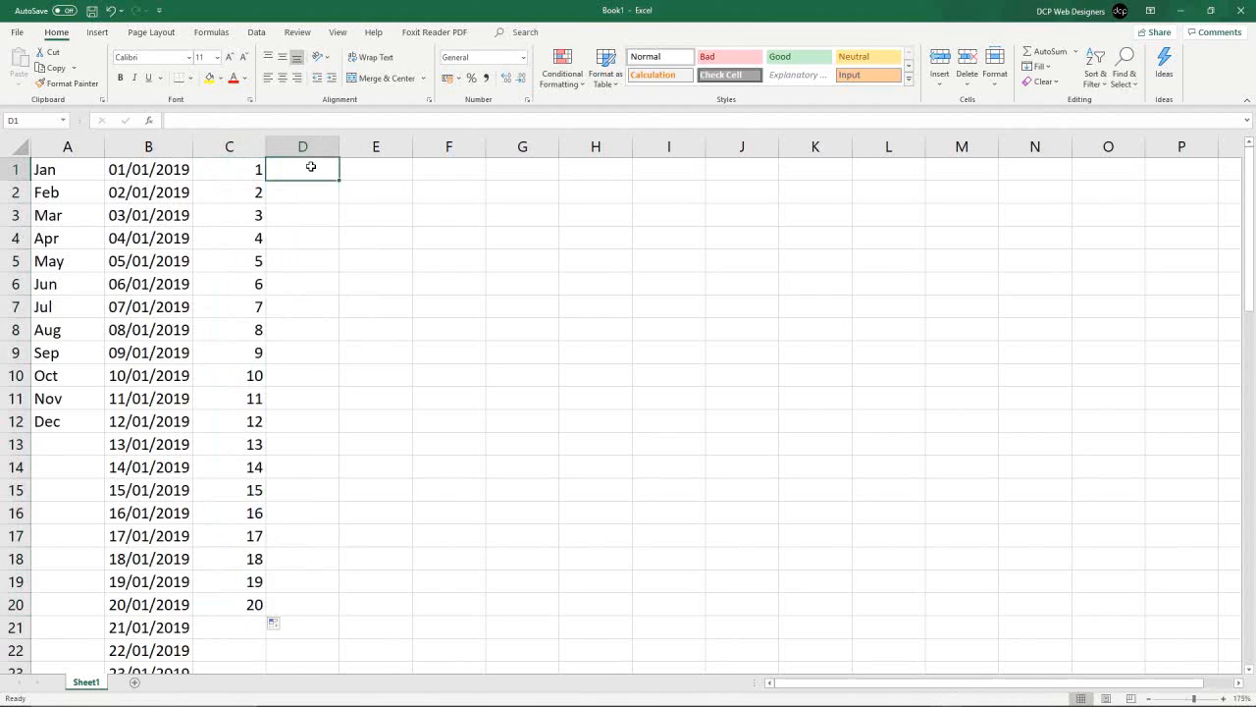
type("001")
key("Return")
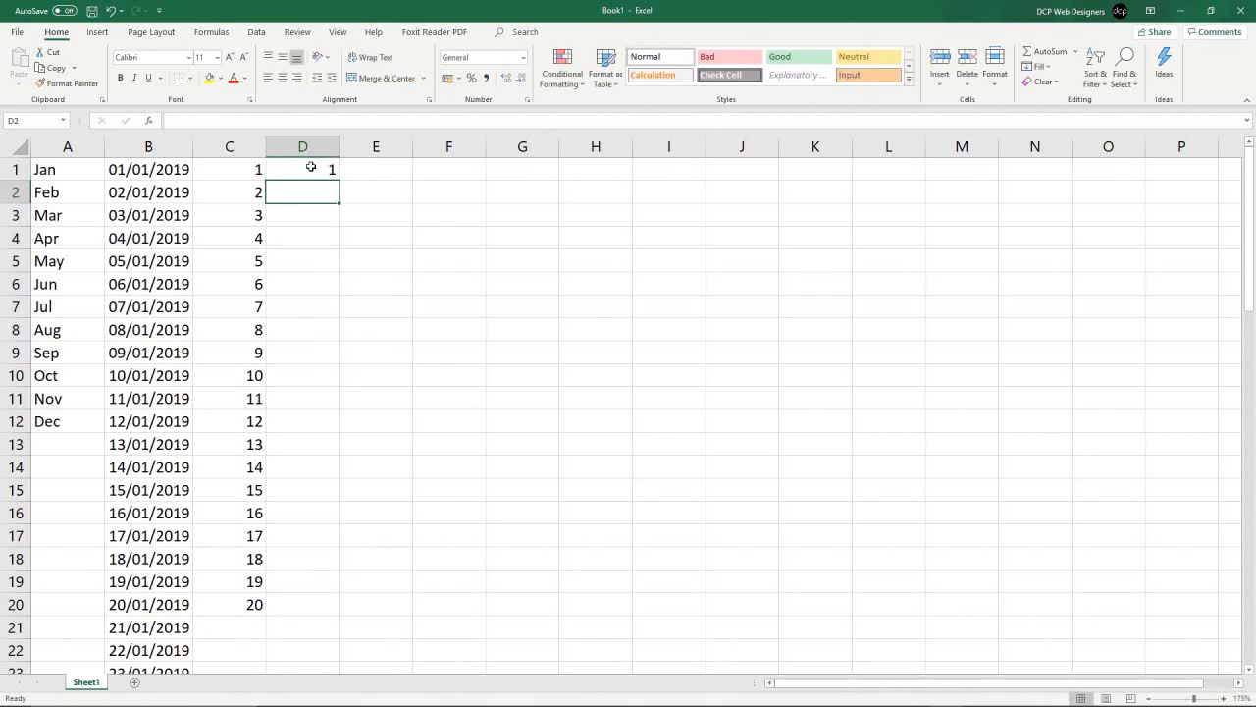
left_click(310, 168)
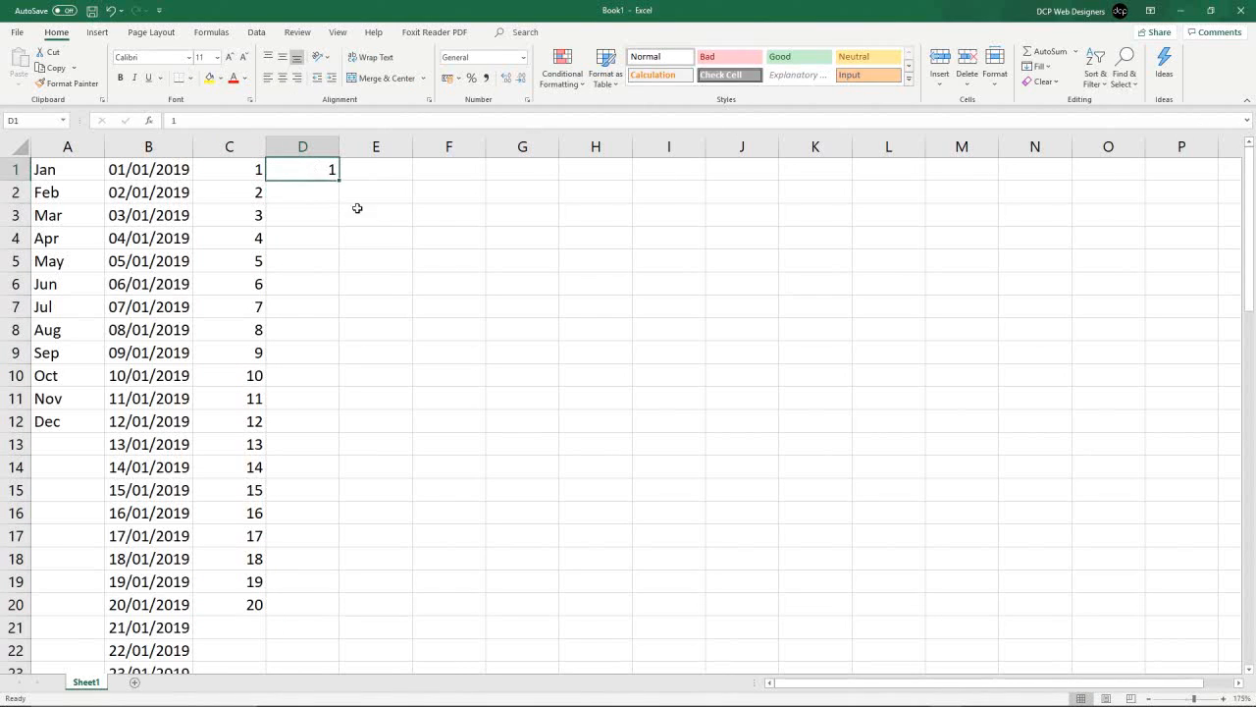
- Format column D with the Number category at two decimal places
right_click(314, 144)
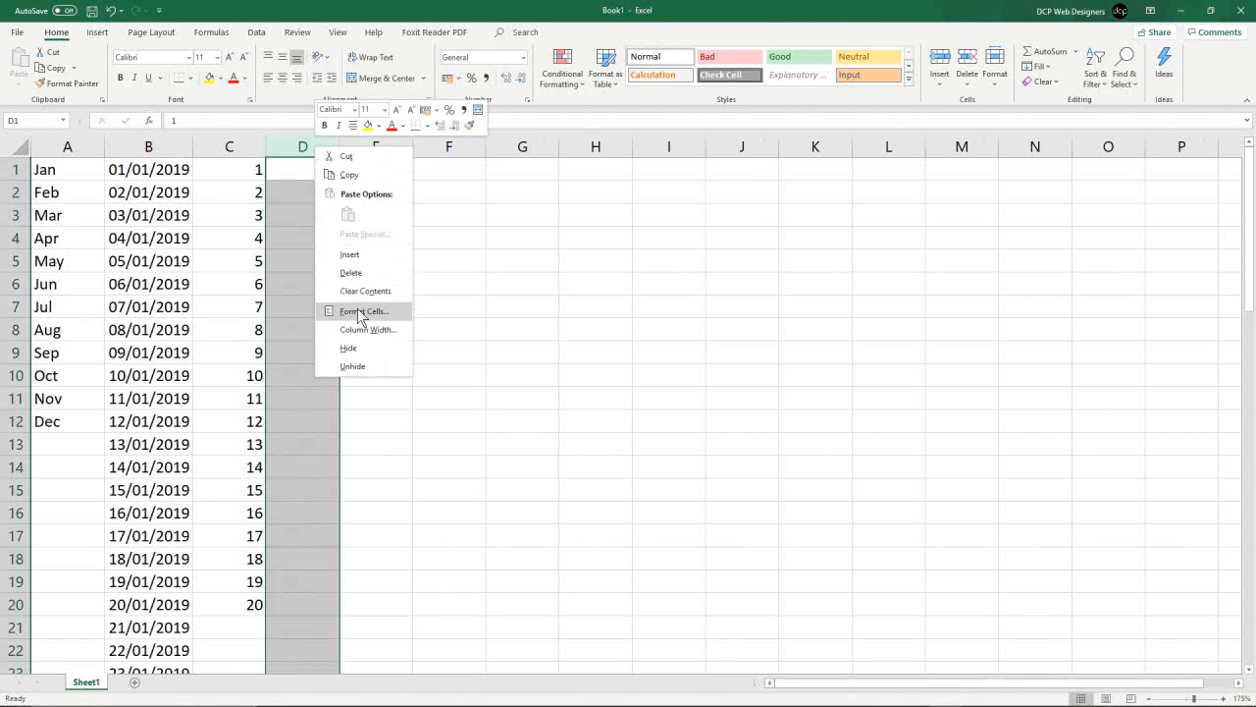
left_click(358, 309)
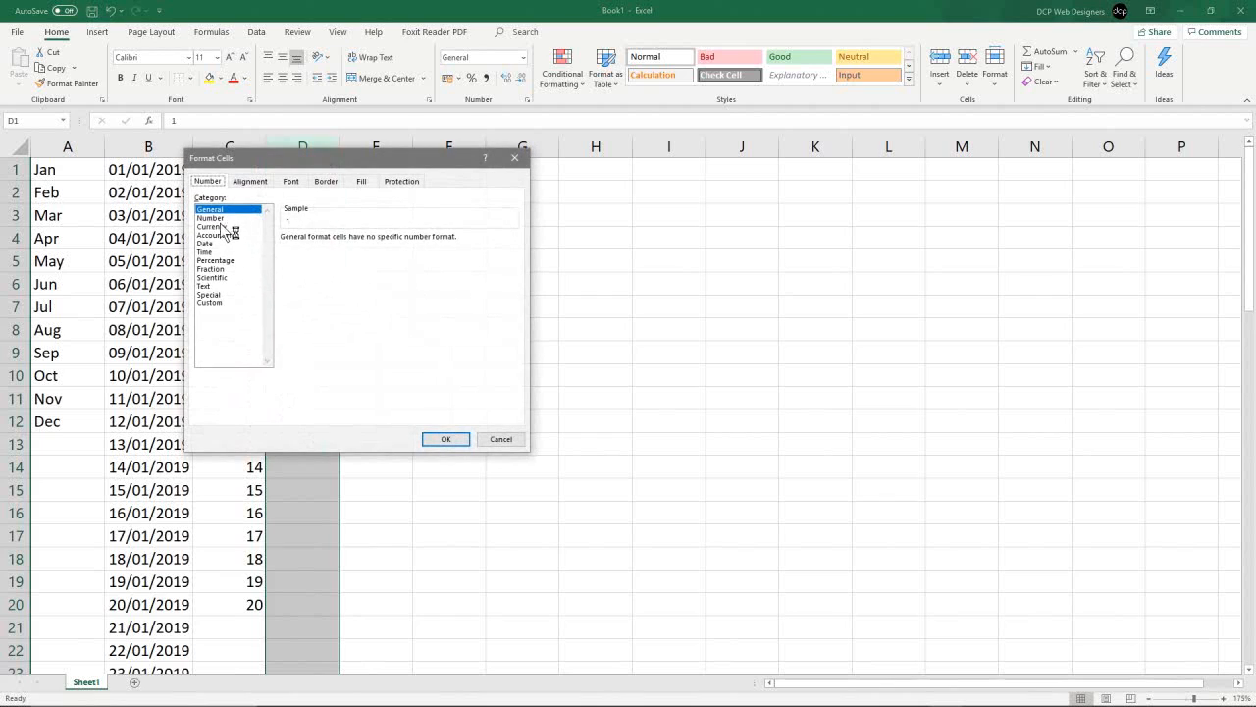
left_click(211, 217)
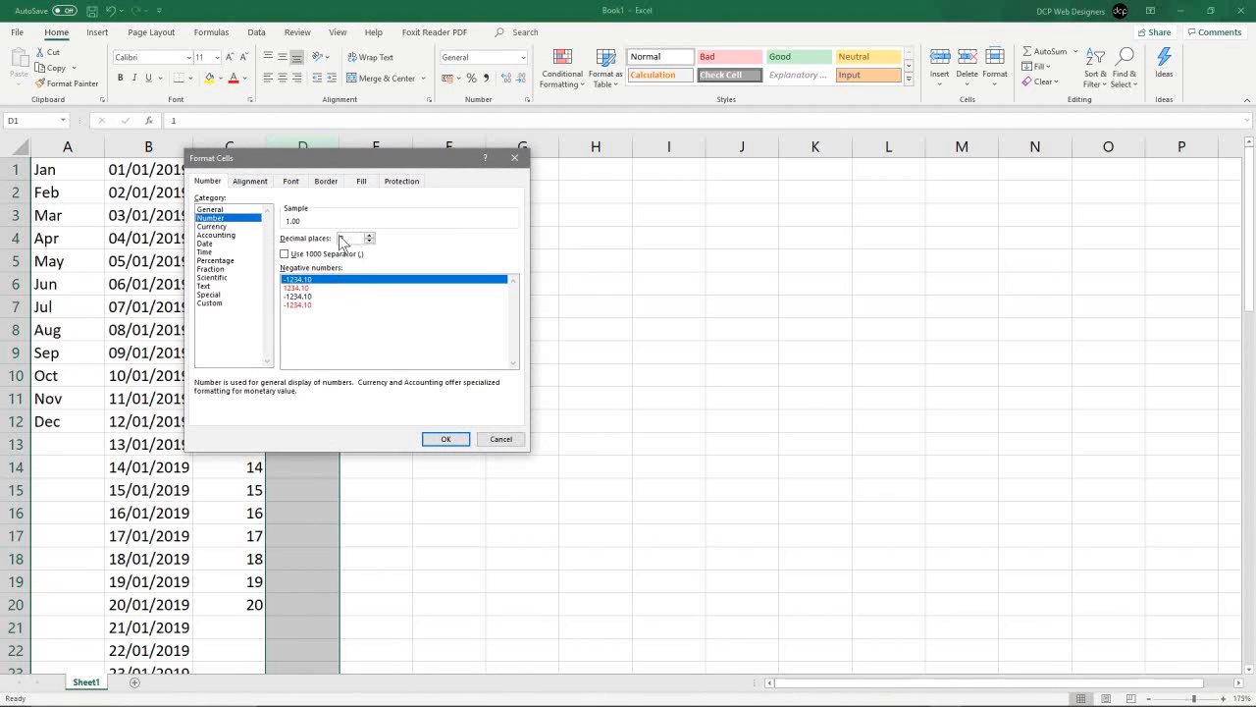
left_click(444, 440)
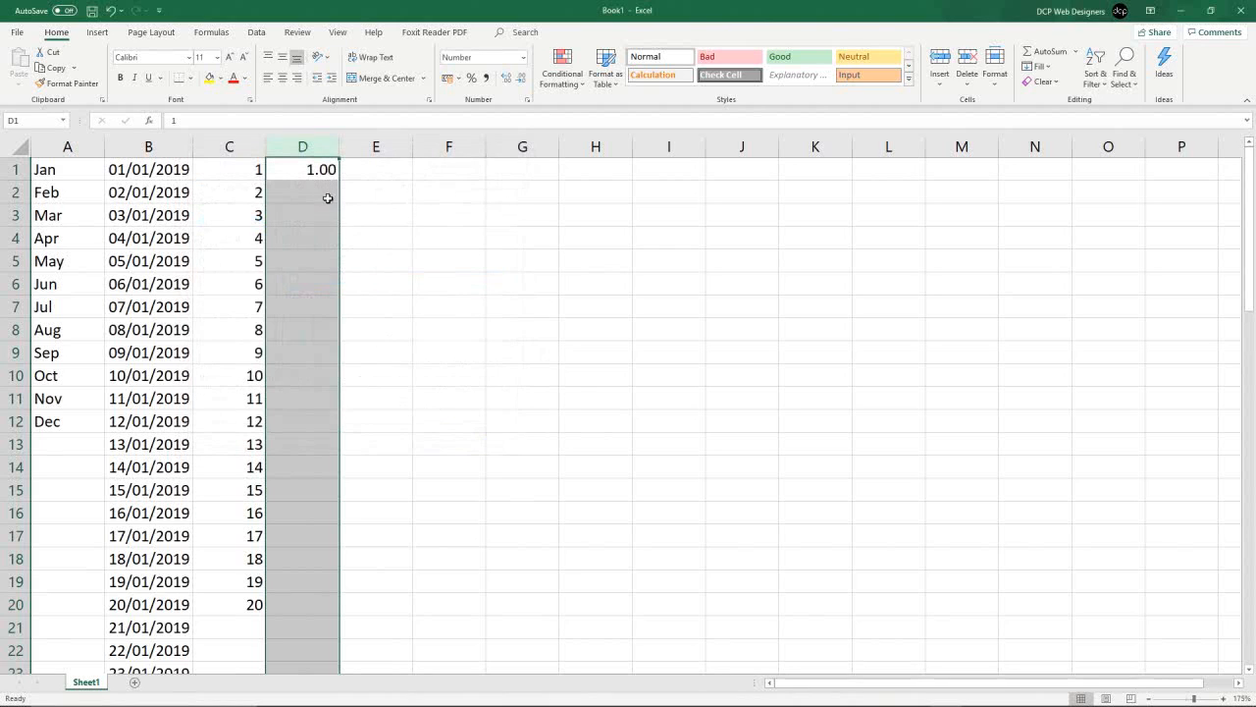
- Autofill D1 down to D20 using the Fill Series option
left_click(312, 170)
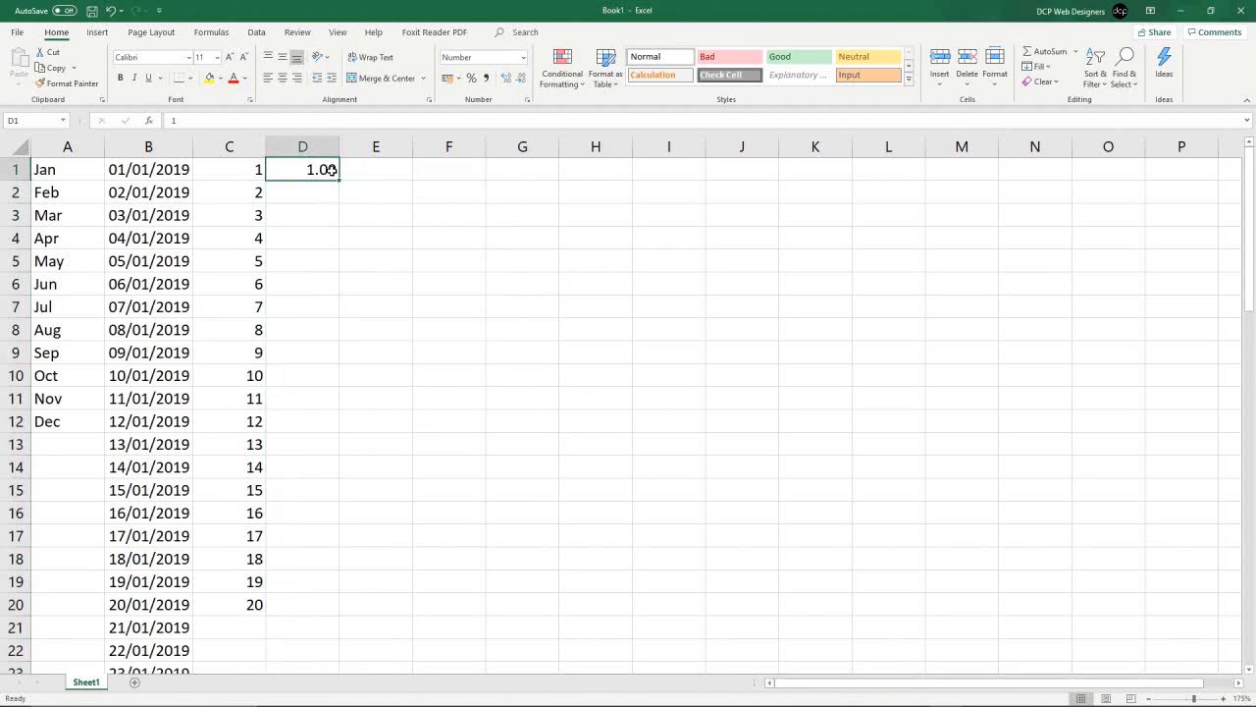
left_click_drag(343, 182, 323, 609)
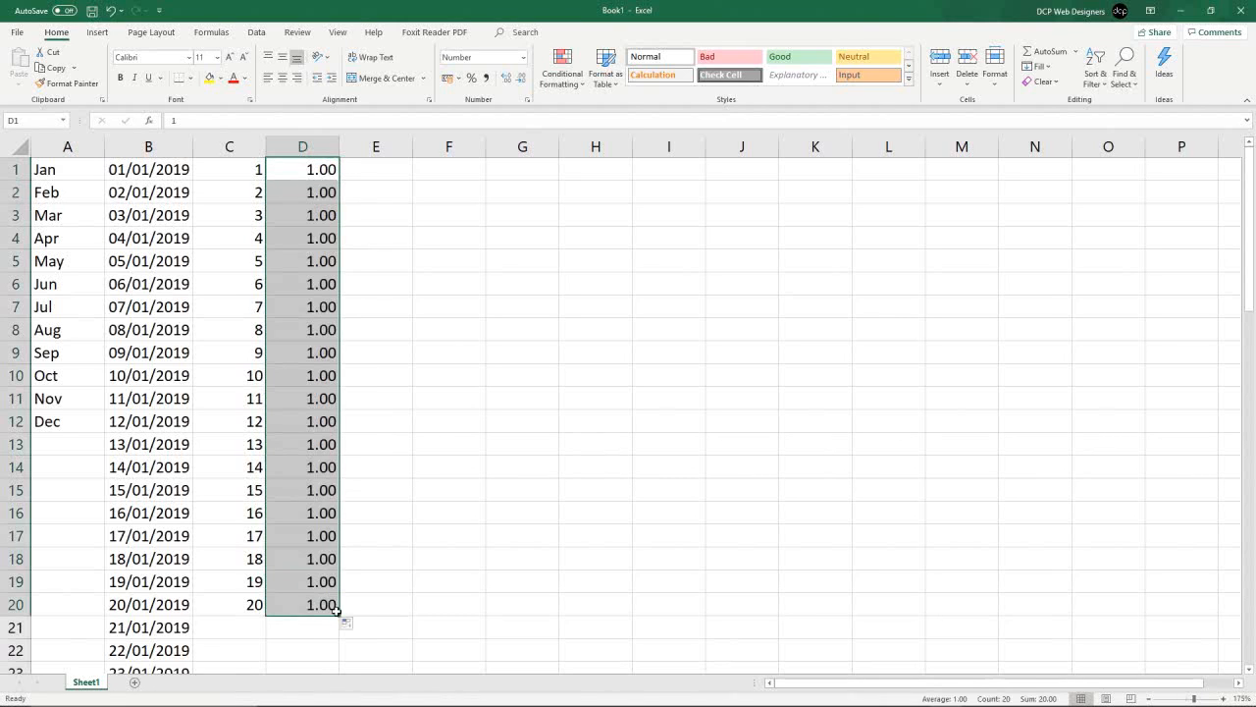
left_click(350, 628)
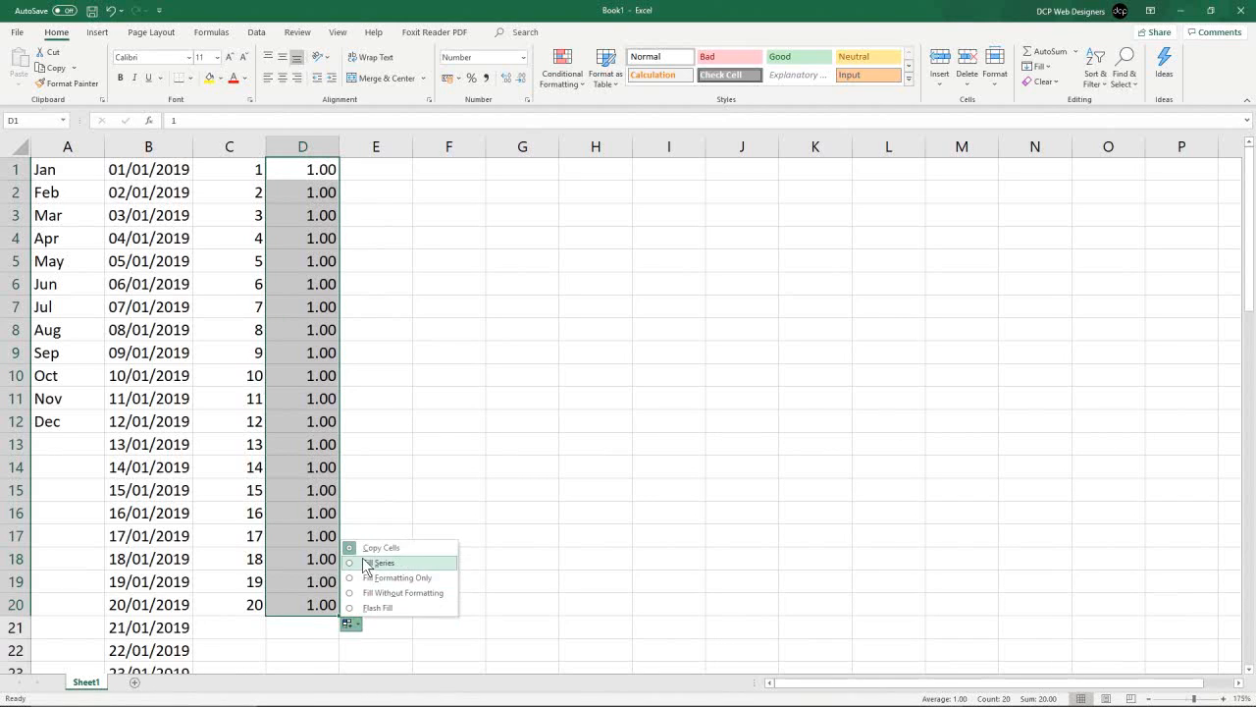
left_click(366, 563)
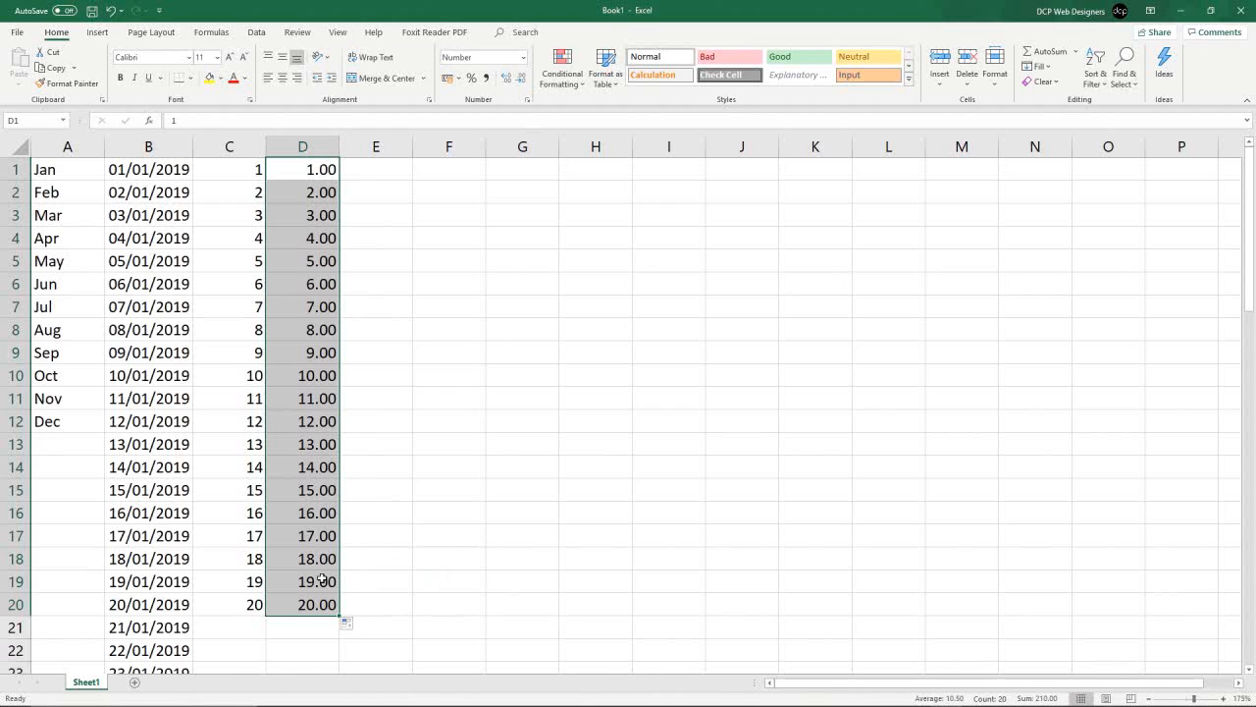
- Set D1 to 1.01 and fill that value down to D20
double_click(324, 169)
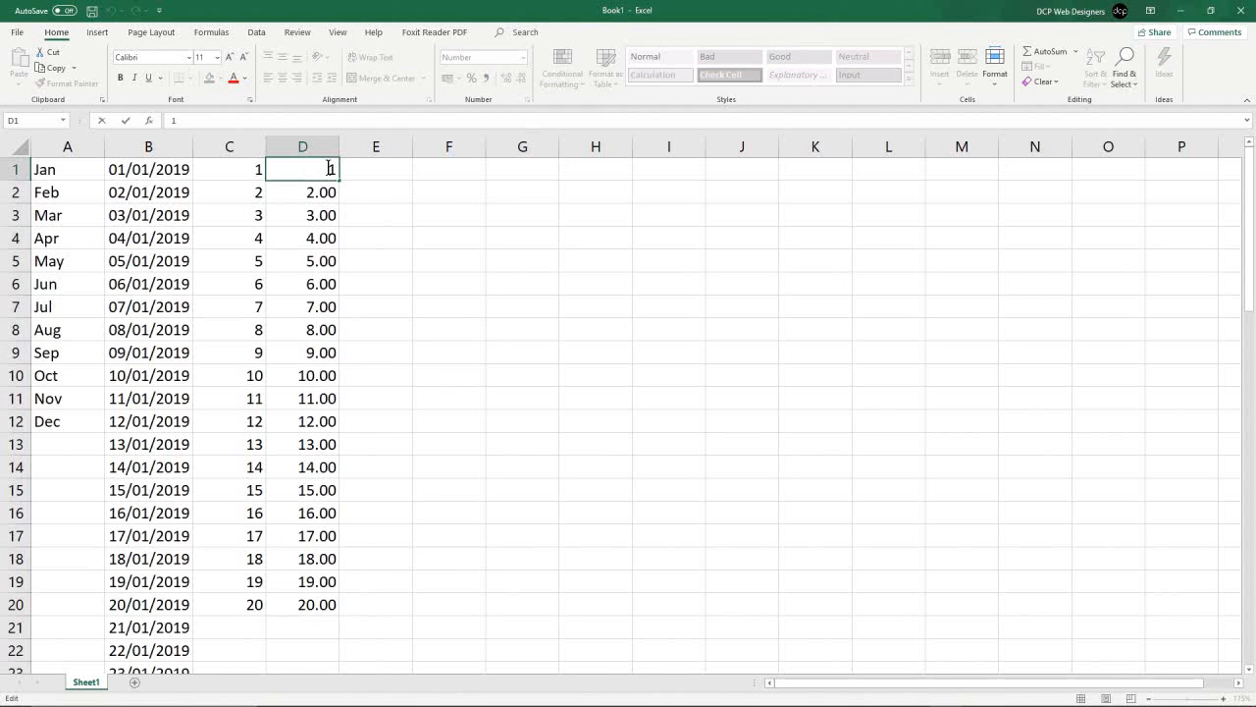
left_click(324, 184)
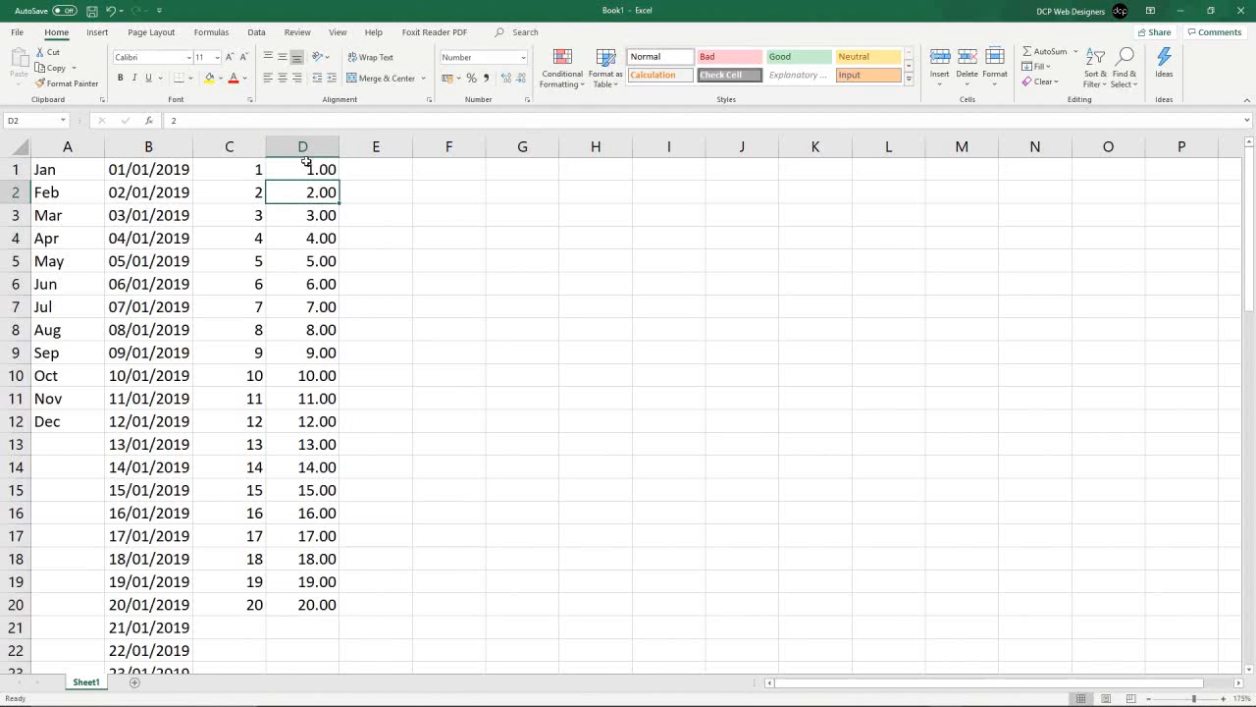
left_click(314, 167)
type("1.01")
key("Return")
left_click(319, 168)
left_click_drag(339, 181, 339, 610)
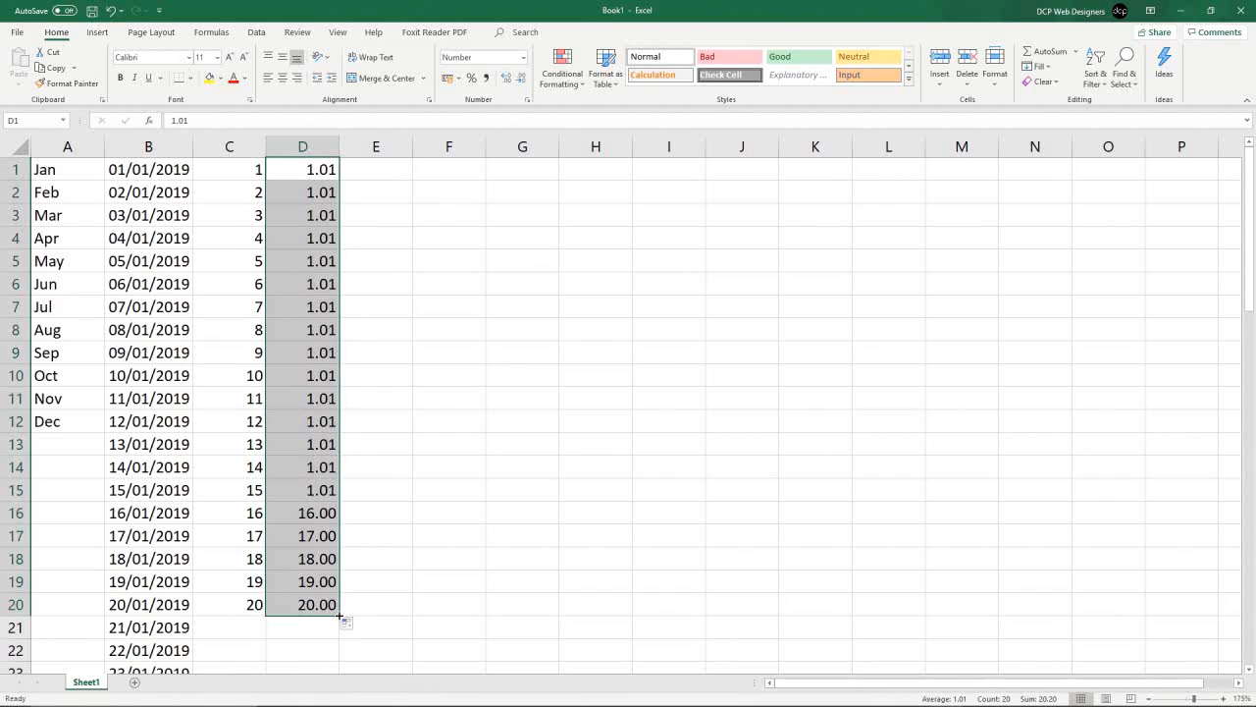
- Switch the D1:D20 autofill to Fill Series so the values count up by one
left_click(350, 626)
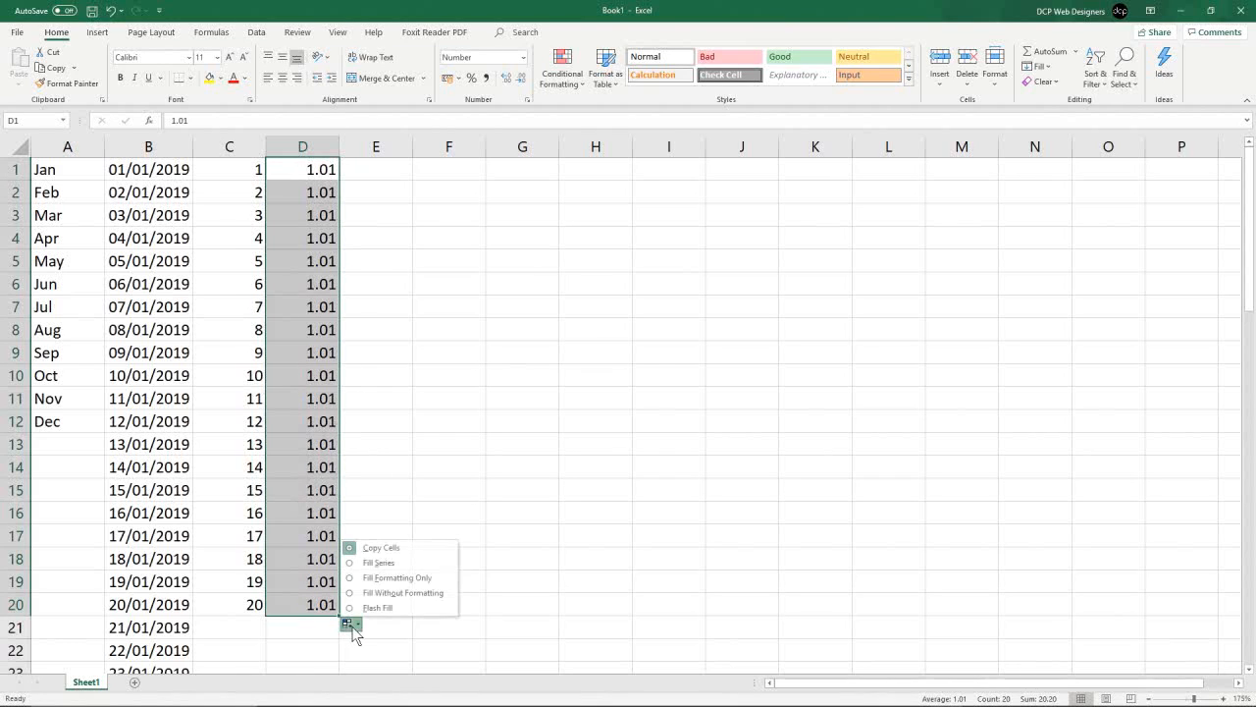
left_click(373, 562)
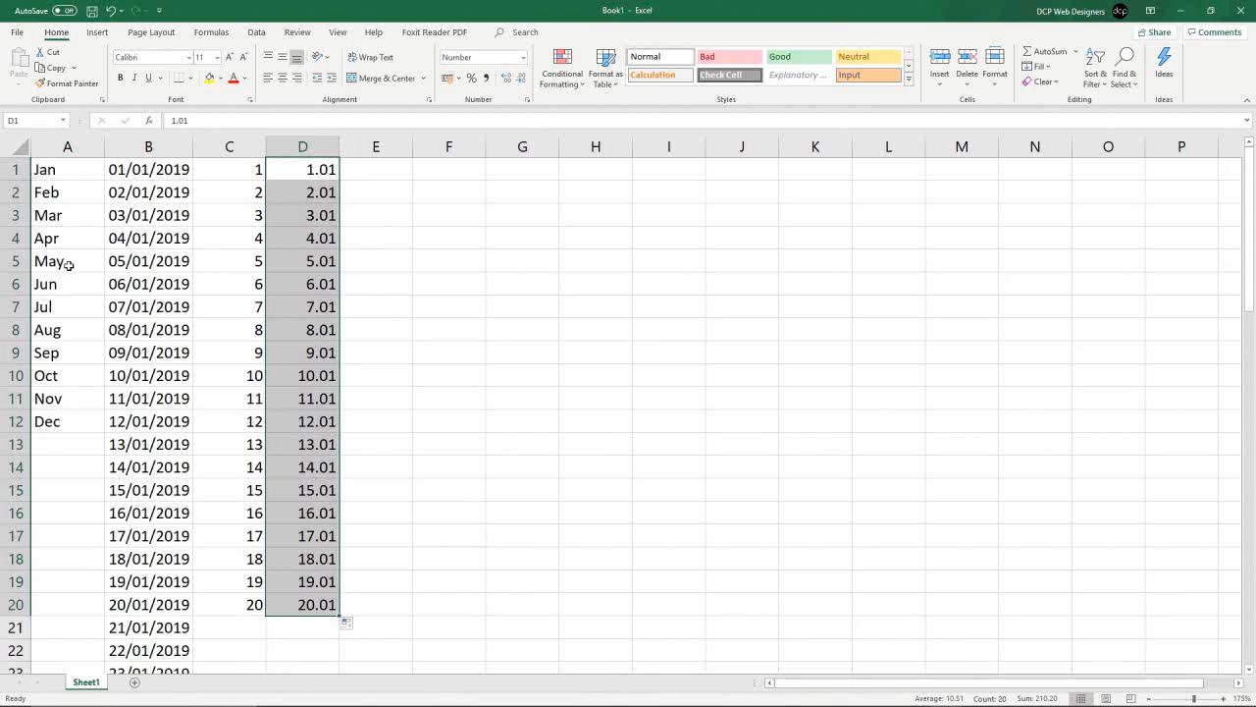
left_click(327, 349)
- Widen column E and enter DCP 0001 in cell E1
left_click(389, 167)
left_click_drag(413, 144, 473, 144)
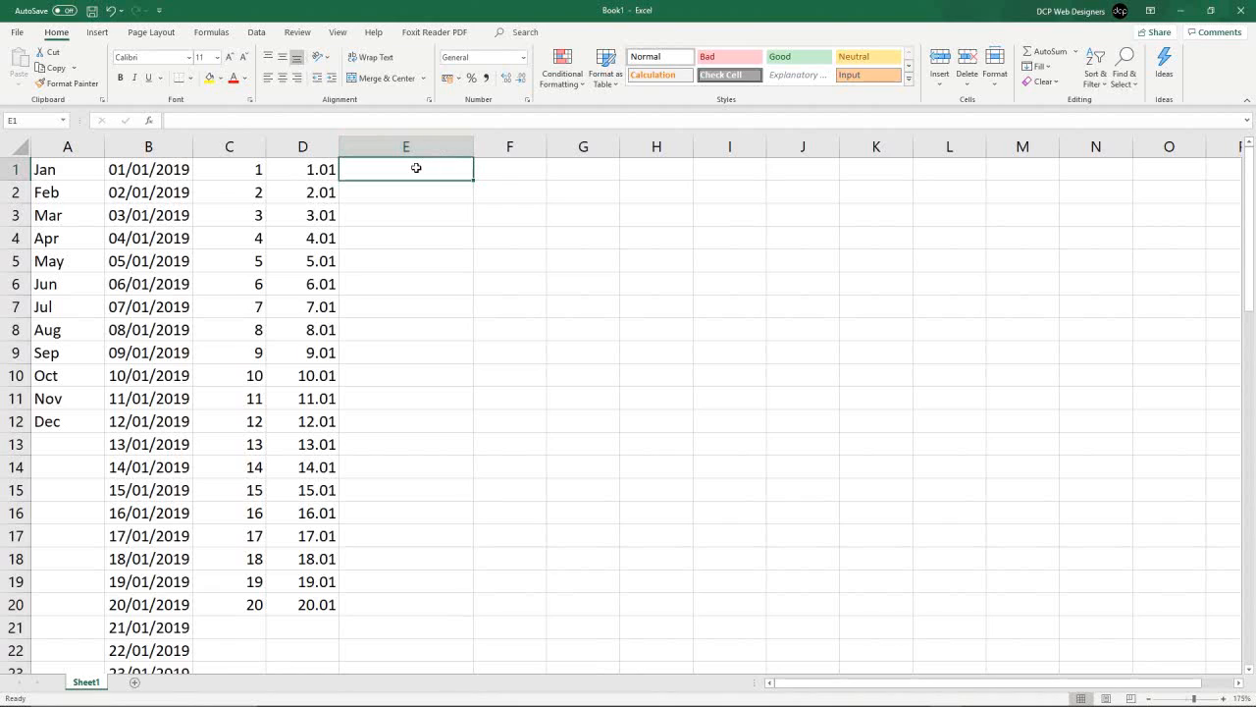
type("DCP")
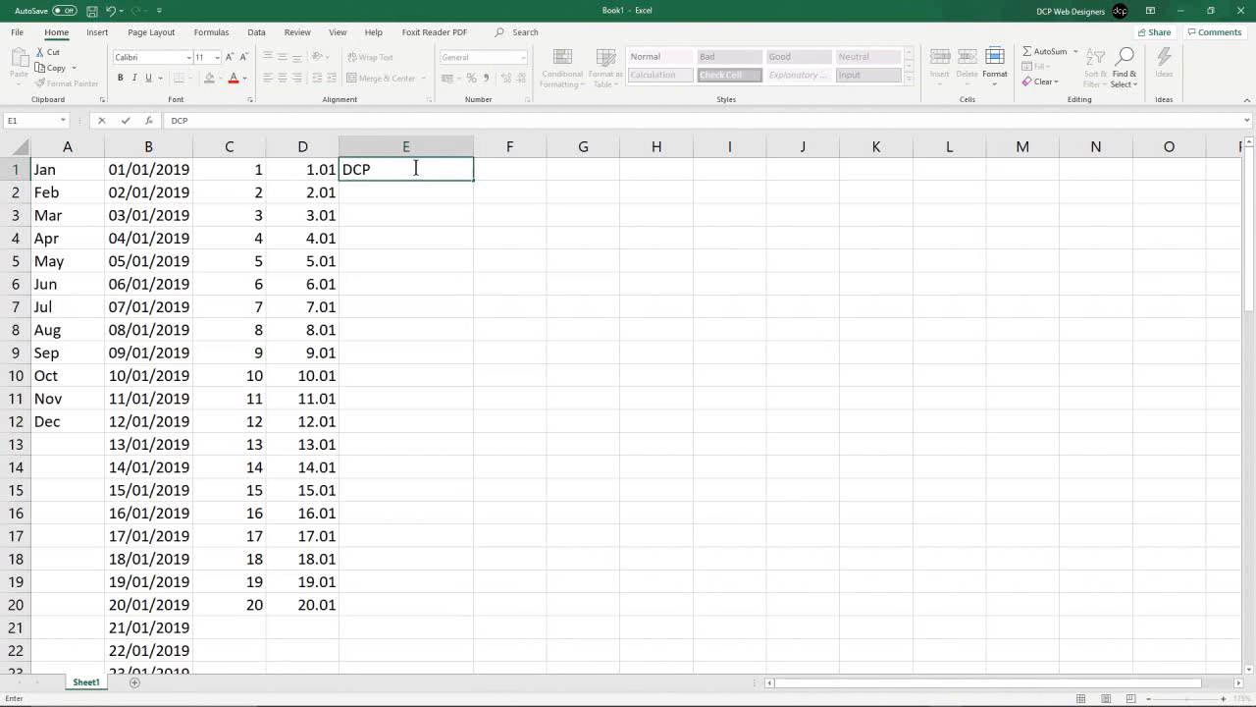
type(" 0001")
key("Return")
left_click(416, 169)
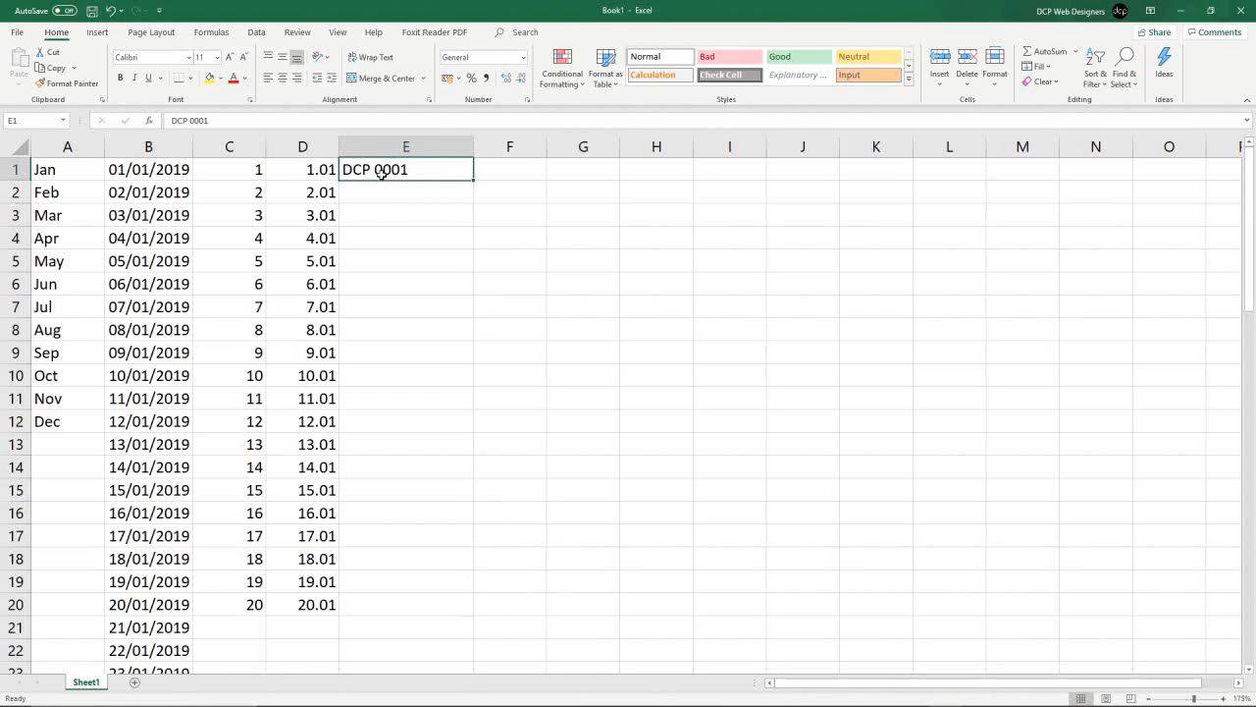
- Autofill the DCP 0001 label from E1 down through E40 as an incrementing series
left_click_drag(473, 181, 464, 610)
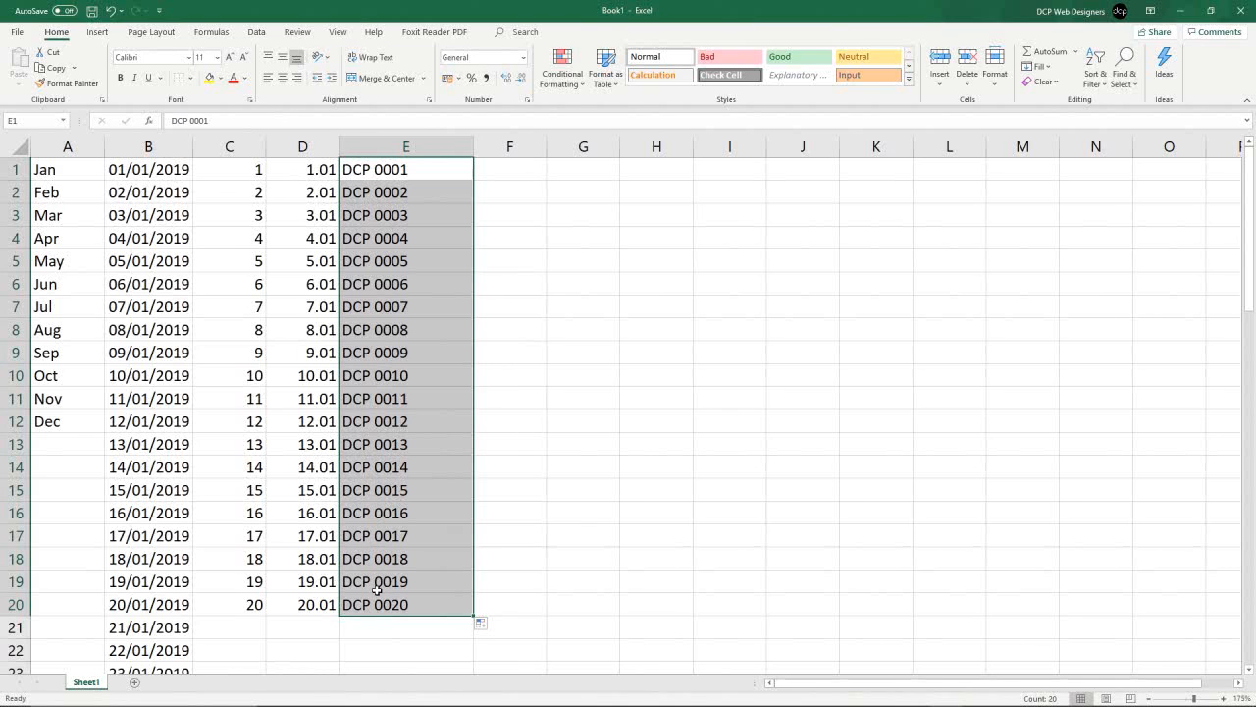
left_click_drag(473, 619, 472, 567)
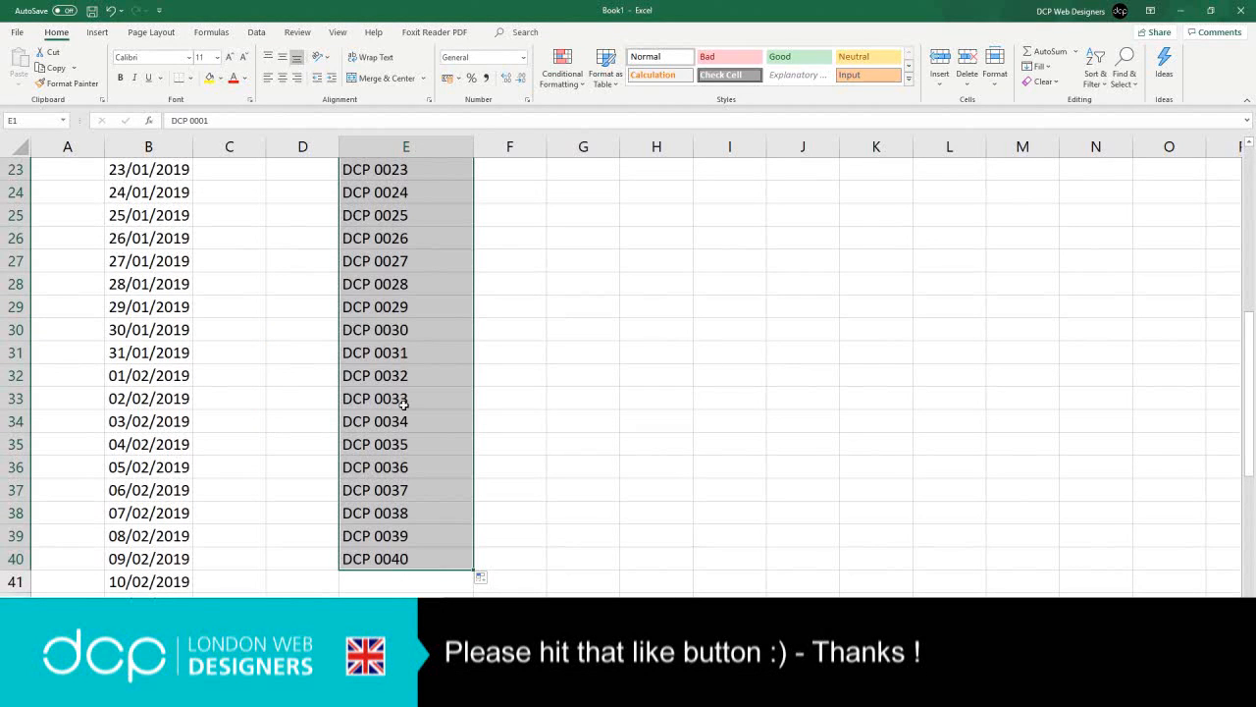
- Extend the DCP series by one more cell from E40 into E41
scroll(397, 481, "up", 4)
scroll(397, 480, "down", 4)
scroll(396, 481, "up", 7)
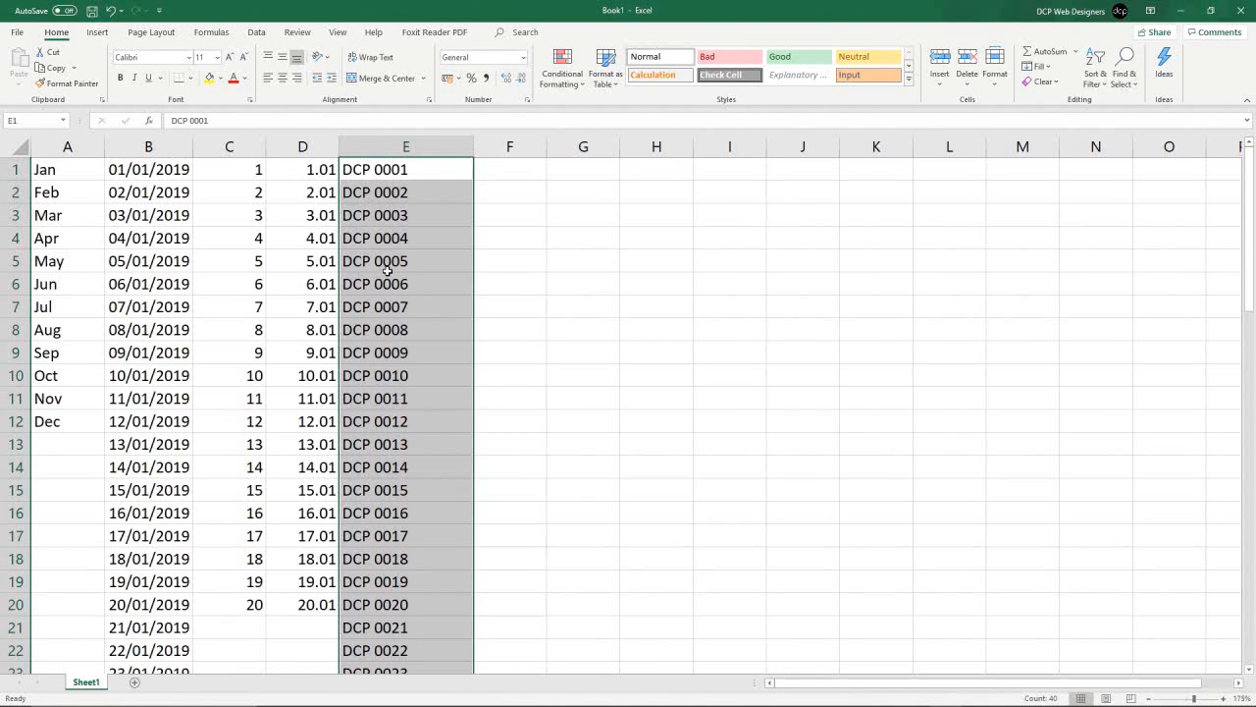
scroll(406, 454, "down", 9)
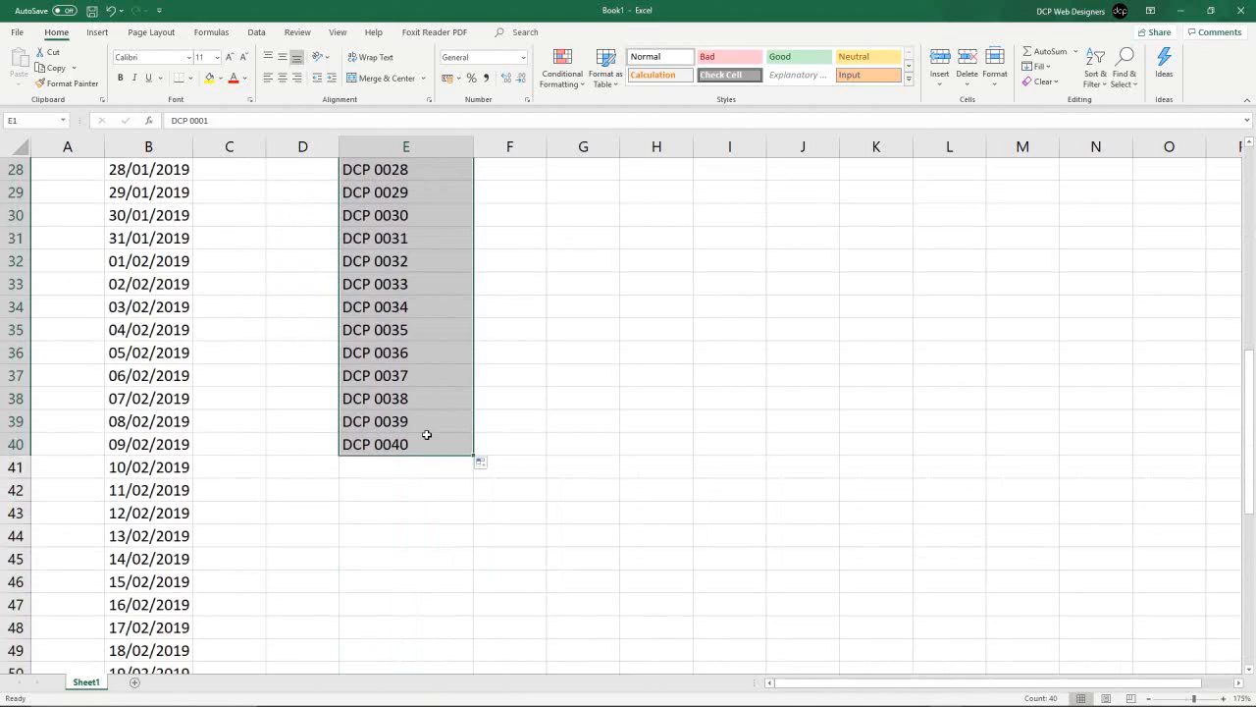
left_click(427, 437)
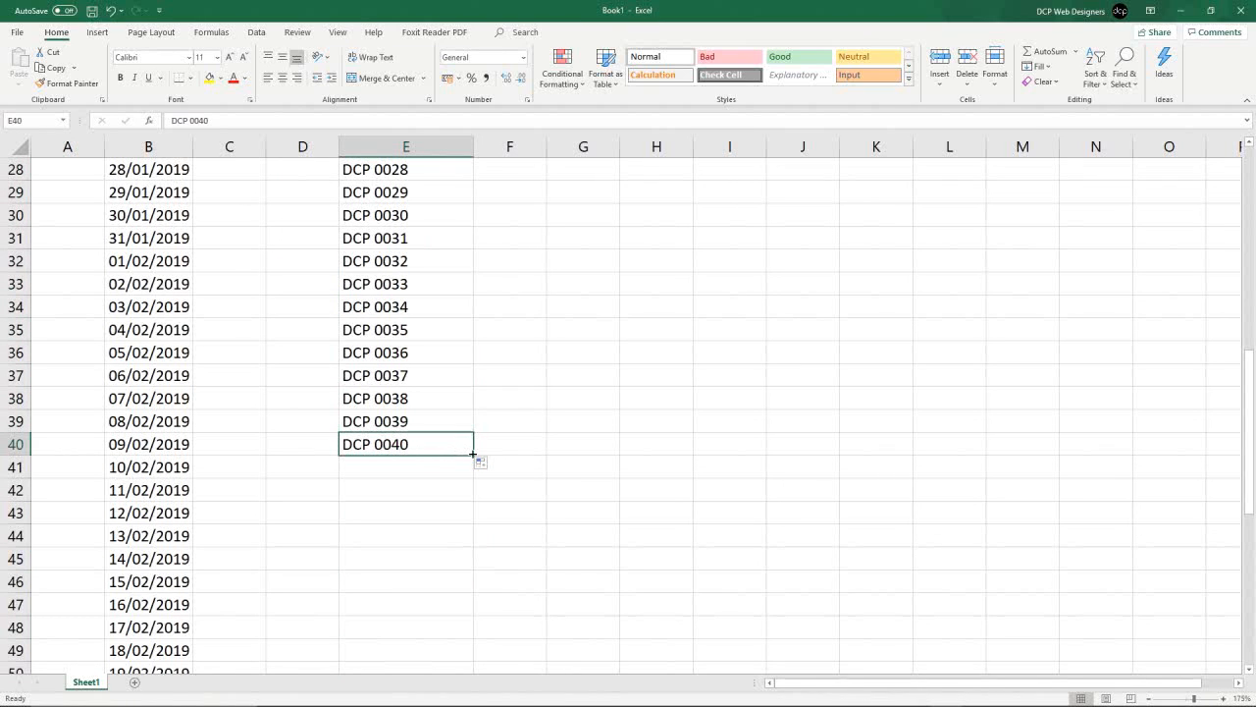
left_click_drag(472, 455, 387, 473)
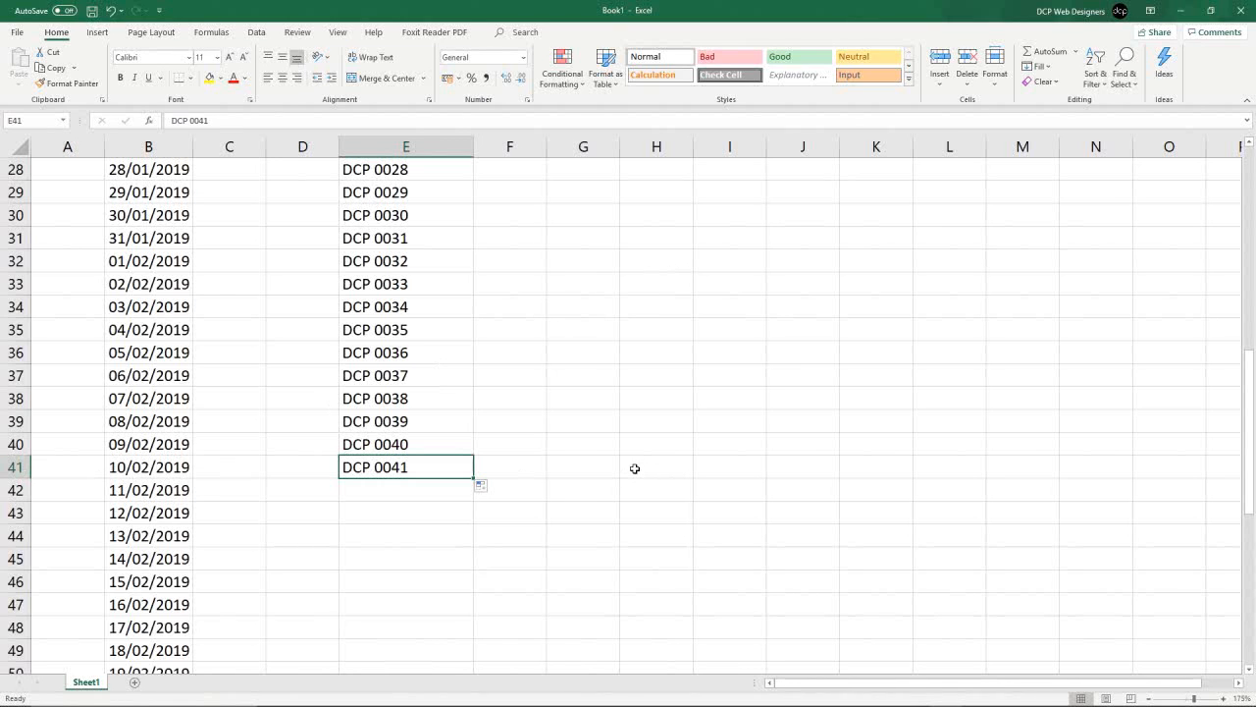
scroll(635, 468, "up", 9)
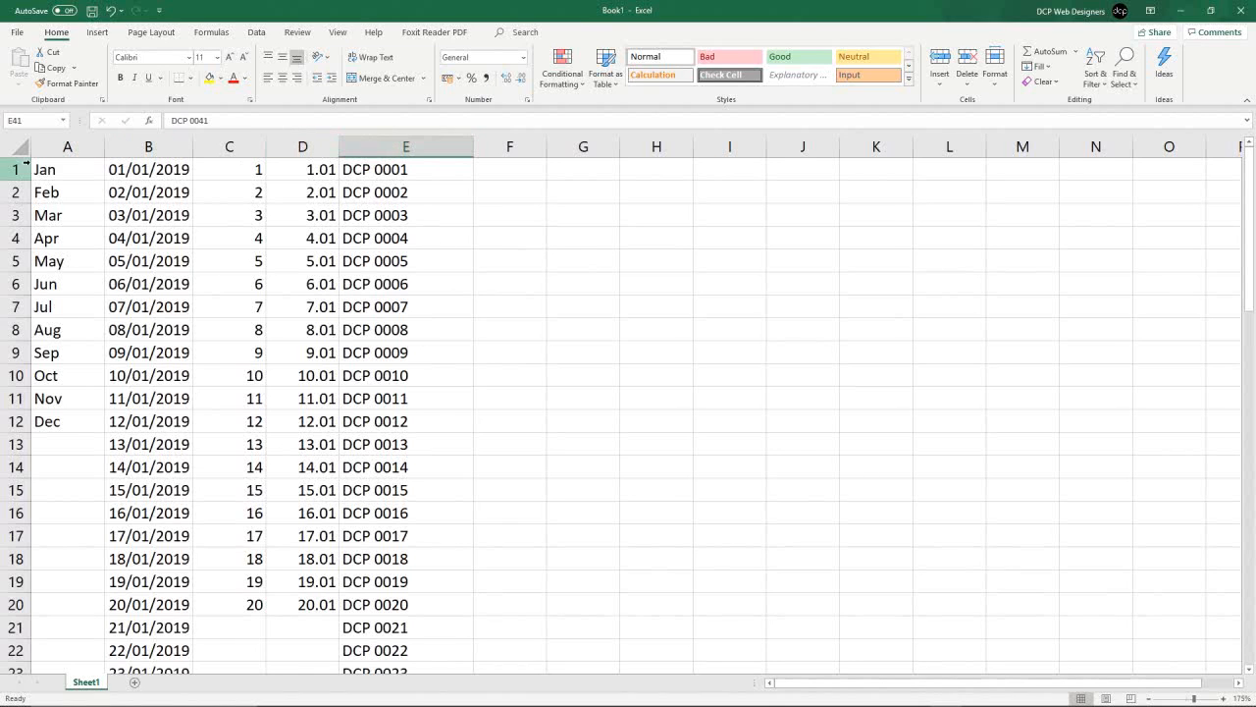
left_click_drag(65, 146, 386, 148)
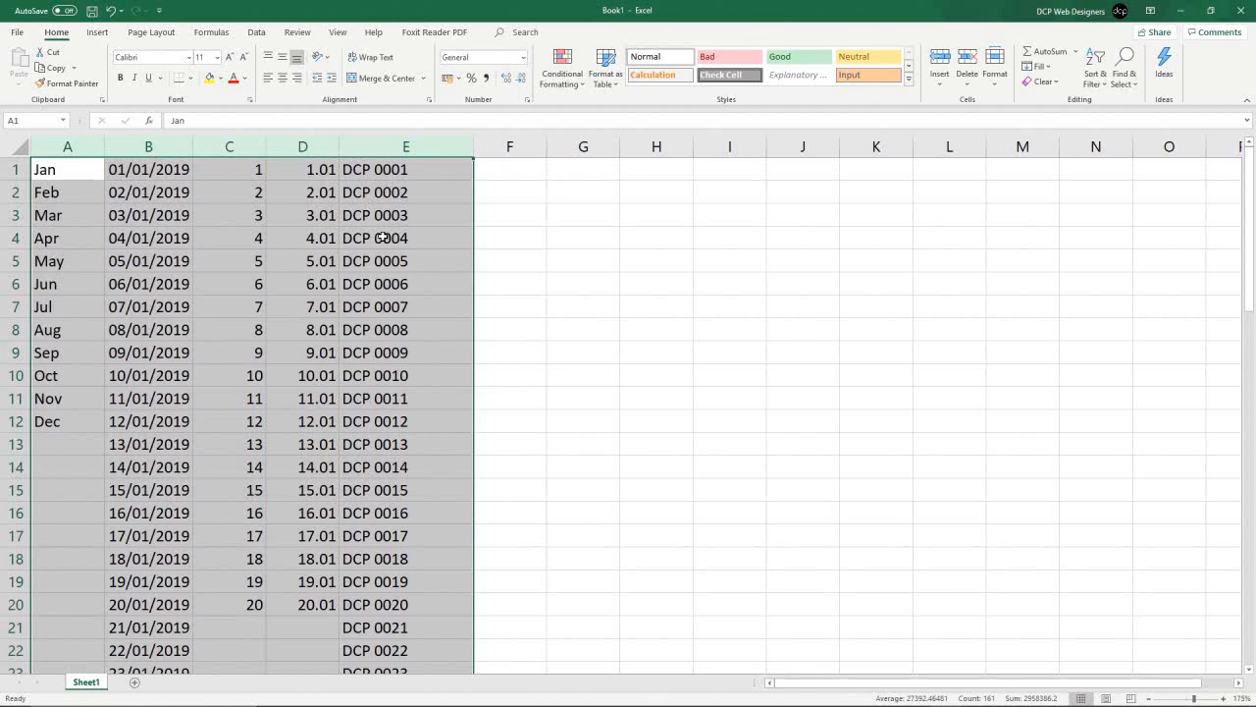
left_click(729, 135, "ctrl")
left_click(617, 257)
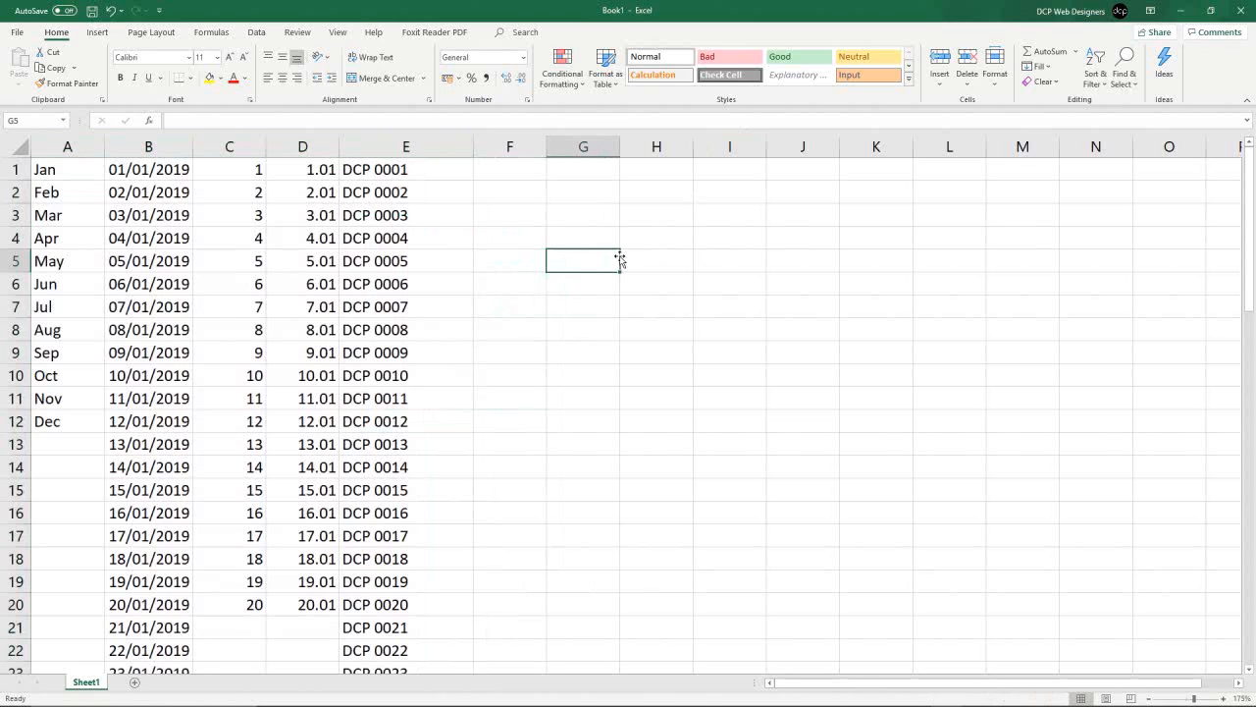
- Close the workbook and exit Excel
left_click(1243, 12)
left_click(687, 453)
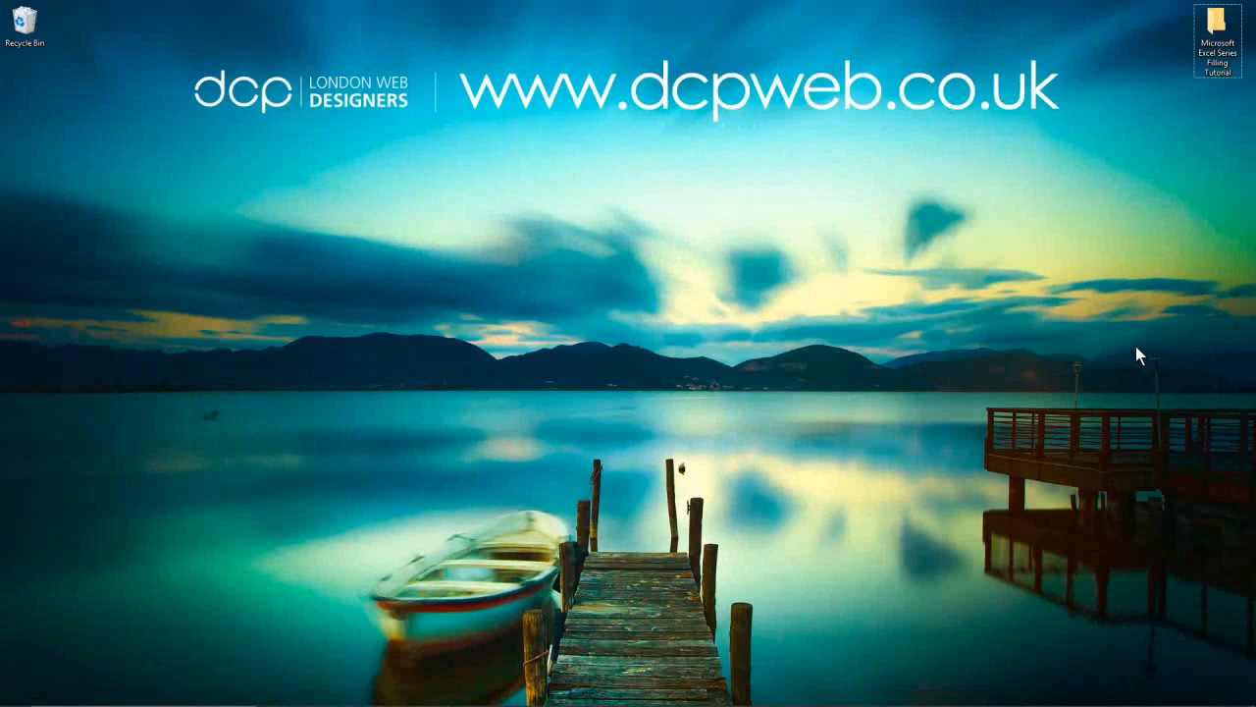